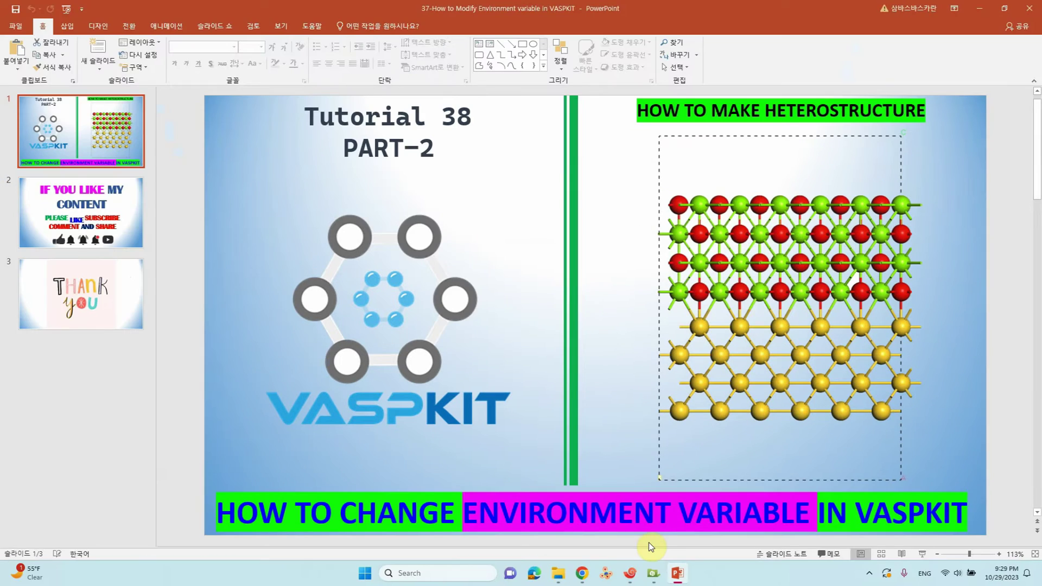
Step: Minimize PowerPoint to uncover the Part2-setting-up-environmet-variables folder in File Explorer
{"action": "left_click", "coordinate": [980, 8]}
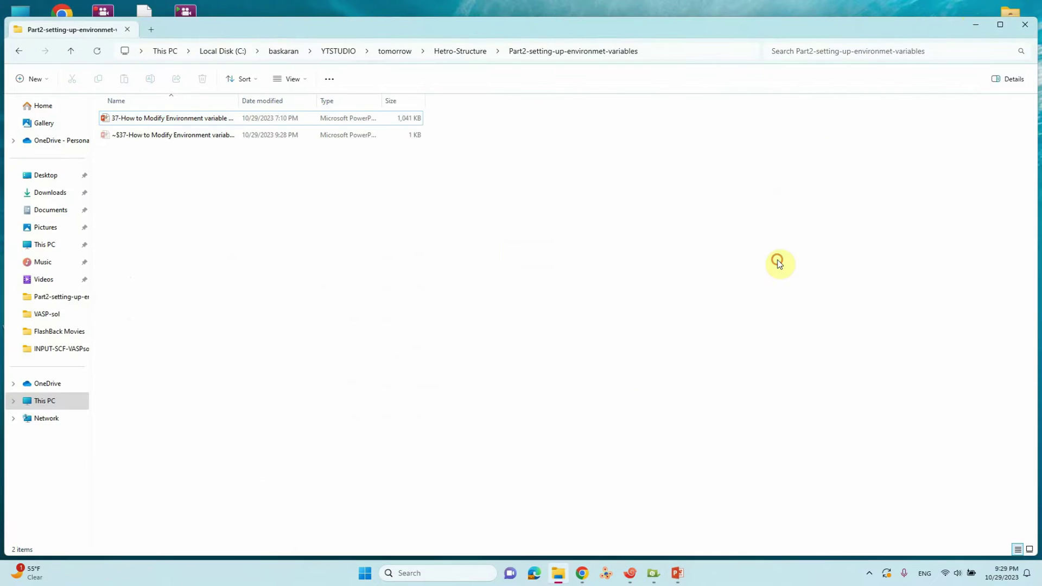
Step: Hide Explorer and Xshell, open the vaspkit.1.4.1 desktop folder, and bring up how_to_set_environment_variables' context menu
{"action": "left_click", "coordinate": [1004, 8]}
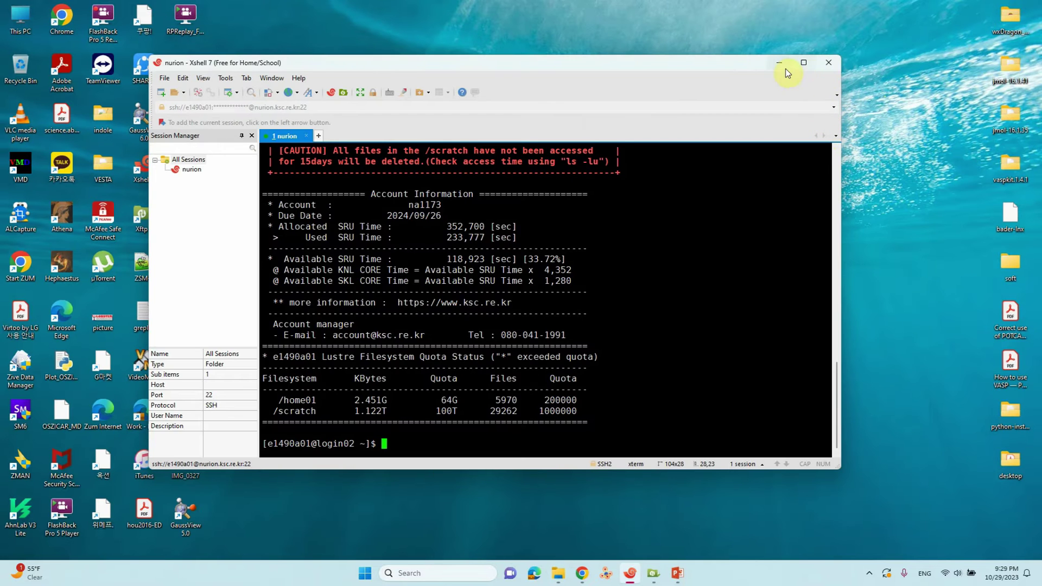
{"action": "left_click", "coordinate": [779, 63]}
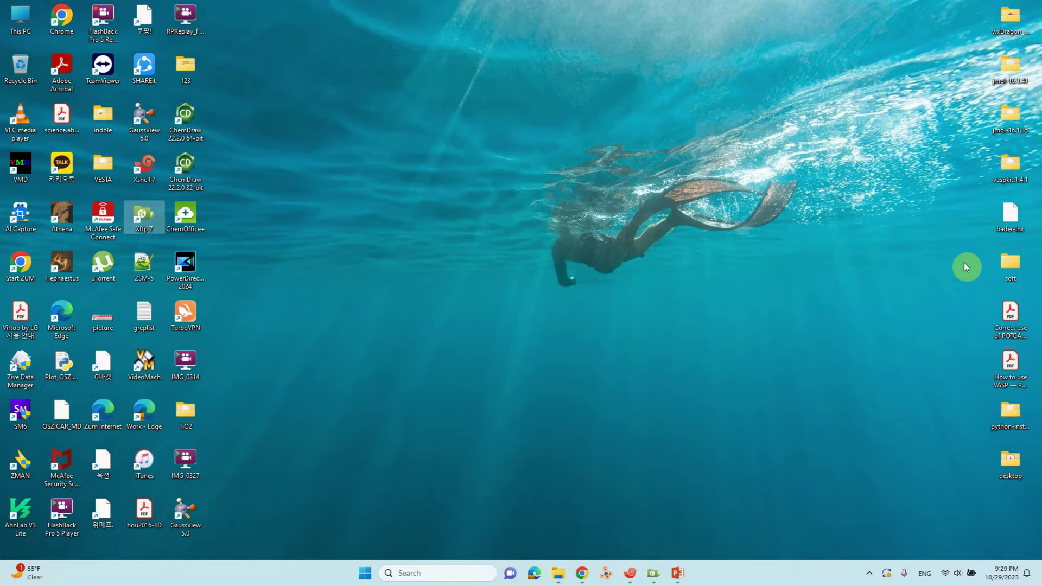
{"action": "double_click", "coordinate": [1011, 165]}
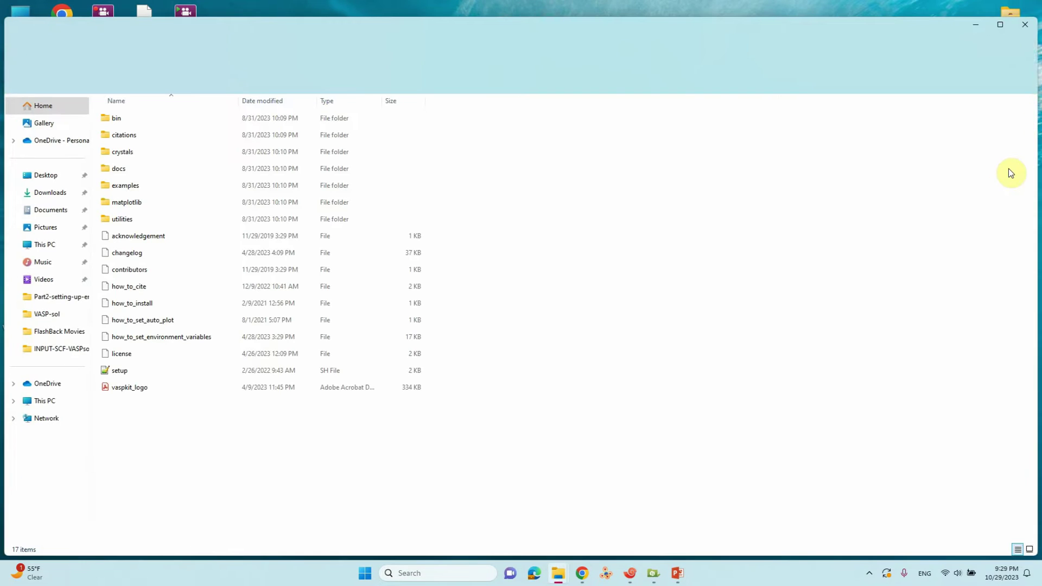
{"action": "left_click", "coordinate": [158, 340]}
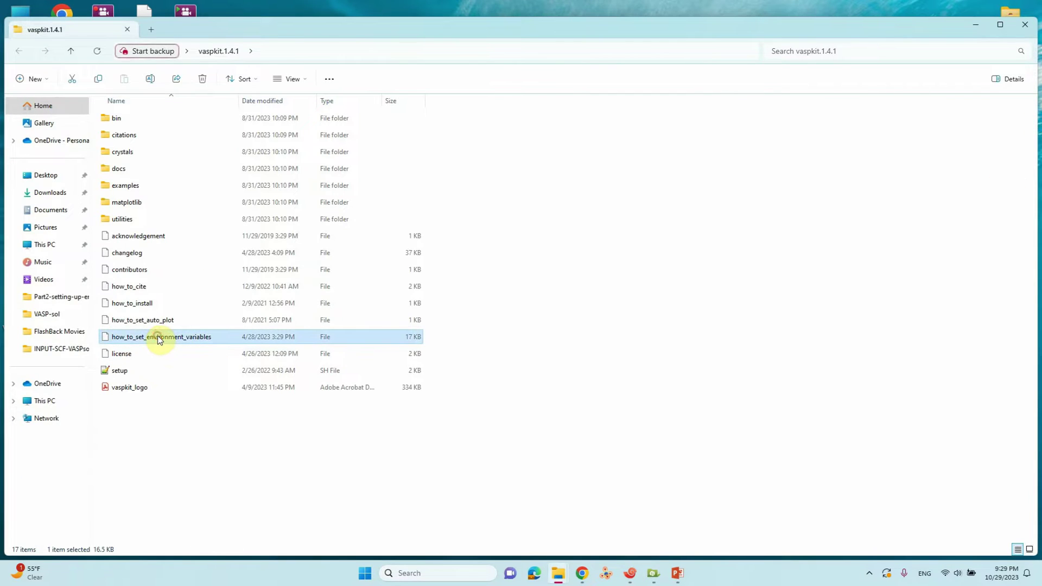
{"action": "double_click", "coordinate": [153, 340]}
{"action": "right_click", "coordinate": [152, 337]}
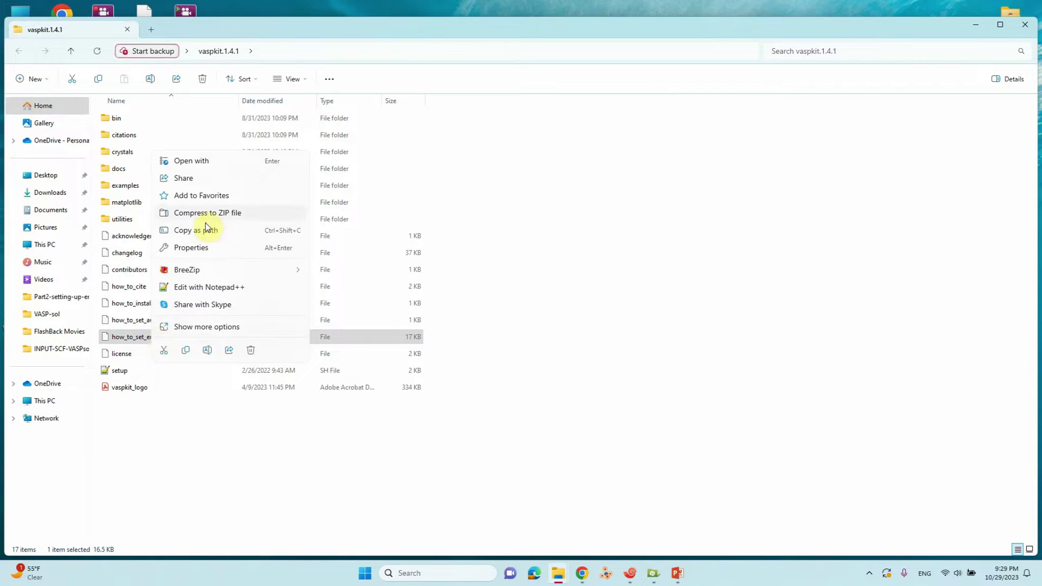
Step: Open how_to_set_environment_variables in Notepad++ and select lines 37–40, MAX_ATOM_NUMBER 10000 through MAX_LATTICE_ANGLE 180.0
{"action": "left_click", "coordinate": [203, 285]}
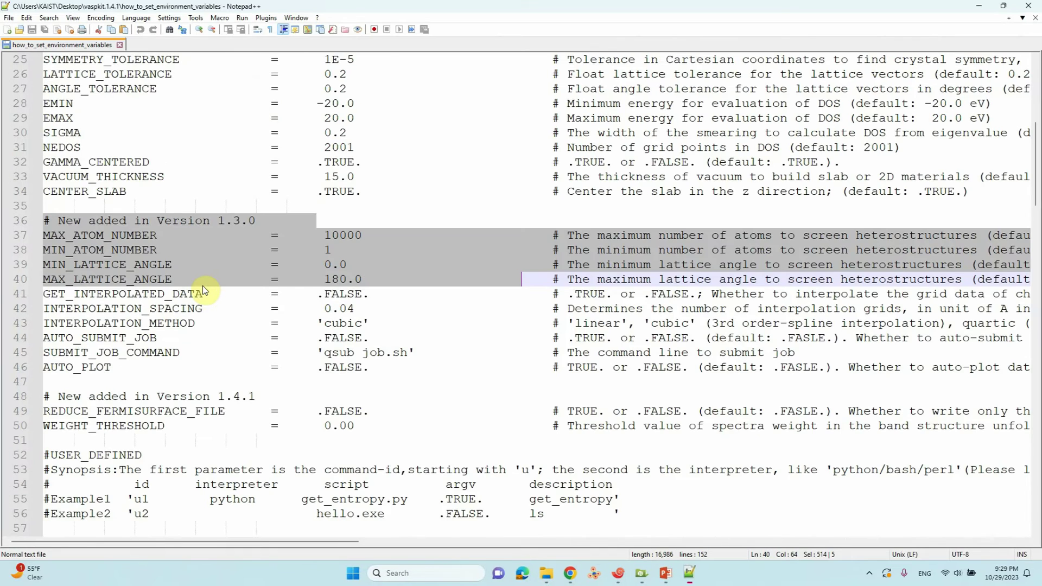
{"action": "left_click", "coordinate": [207, 234]}
{"action": "left_click_drag", "start_coordinate": [51, 220], "coordinate": [159, 255]}
{"action": "left_click_drag", "start_coordinate": [43, 235], "coordinate": [1038, 275]}
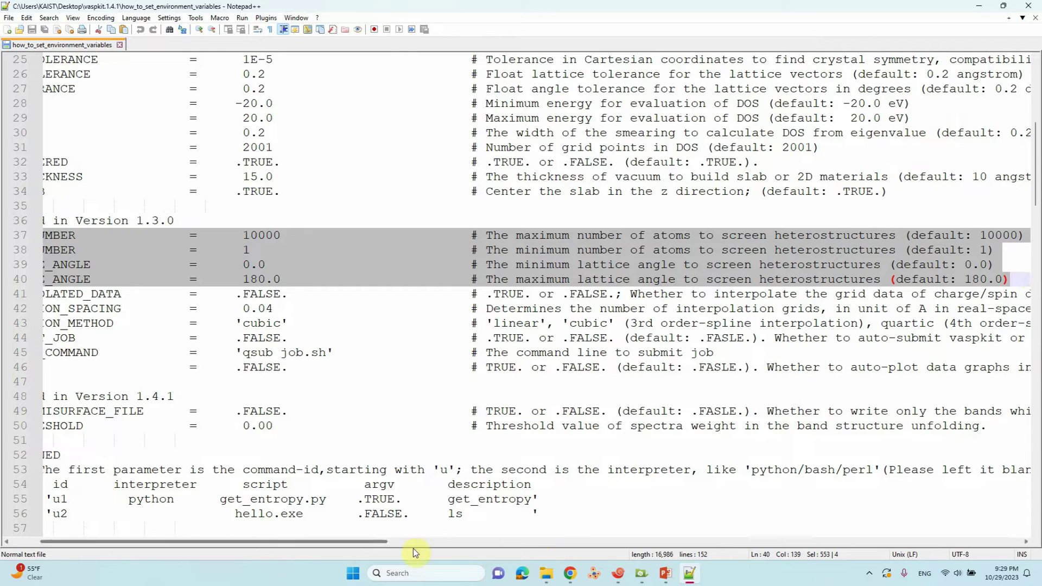
{"action": "left_click_drag", "start_coordinate": [385, 541], "coordinate": [321, 537]}
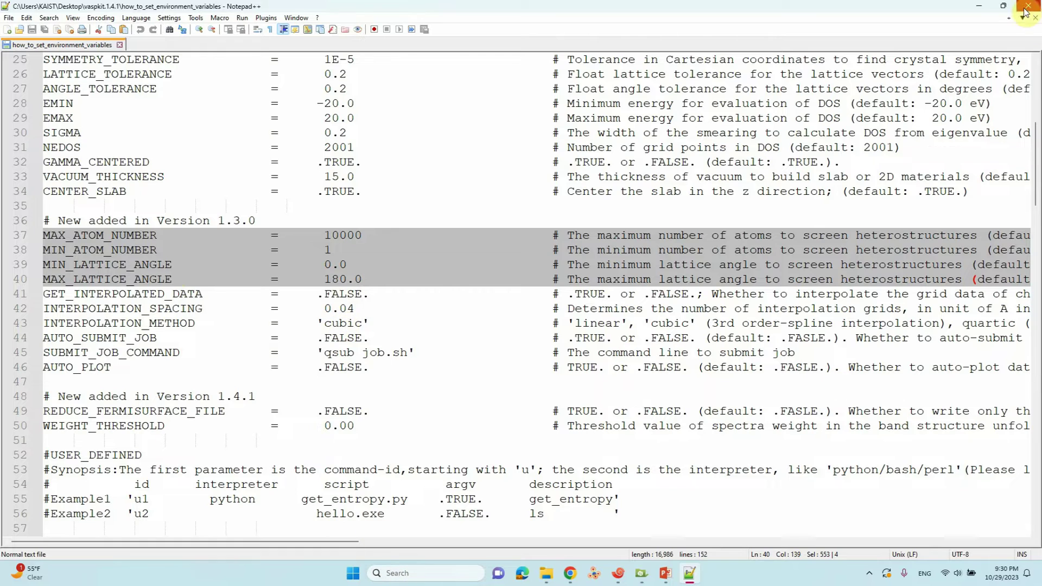
Step: Restore the nurion Xshell session and change directory into the vaspkit.1.4.0 folder
{"action": "left_click", "coordinate": [981, 7]}
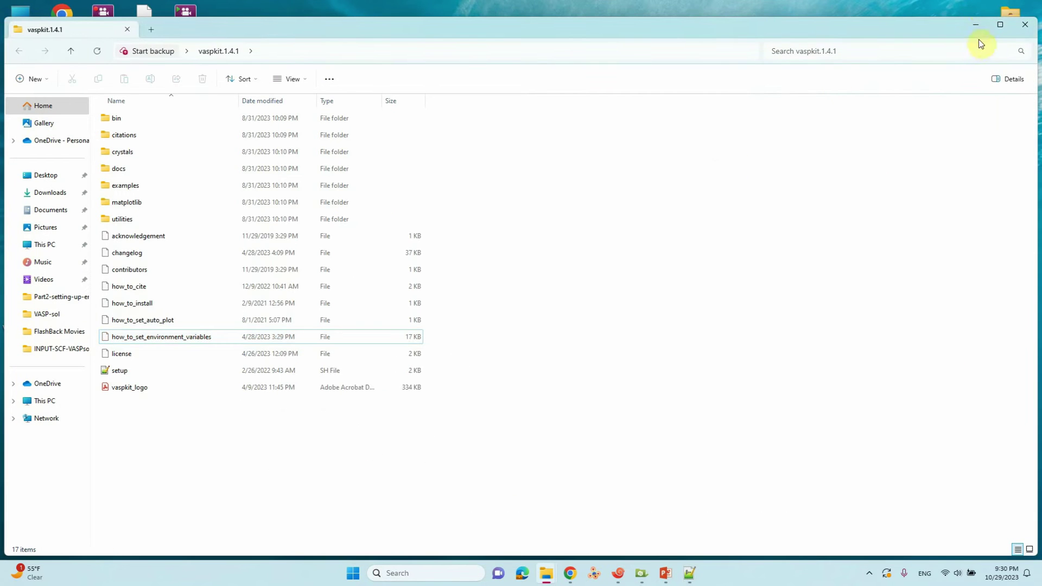
{"action": "left_click", "coordinate": [976, 24]}
{"action": "left_click", "coordinate": [618, 573]}
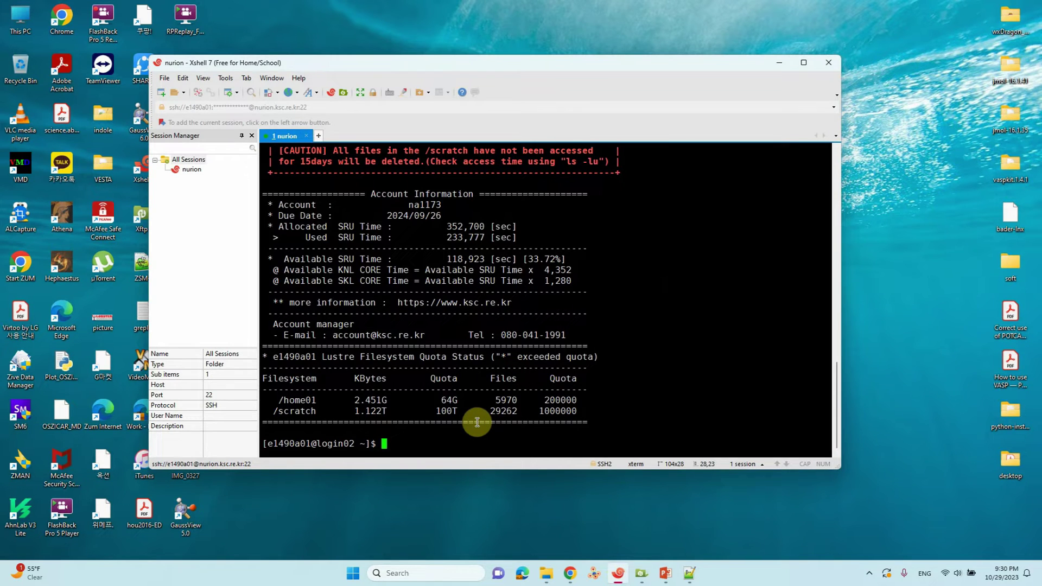
{"action": "type", "text": "cd /scratch/e1490a01/work/YT/hetero/YT-hetero-Au-MgO"}
{"action": "key", "text": "Up"}
{"action": "key", "text": "Up"}
{"action": "key", "text": "Up"}
{"action": "key", "text": "Up"}
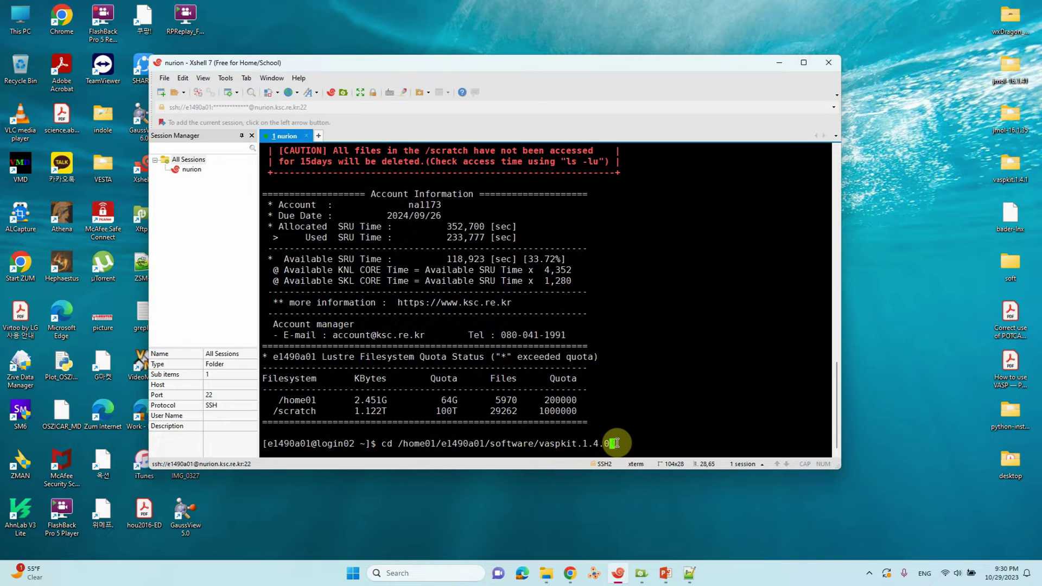
{"action": "key", "text": "Return"}
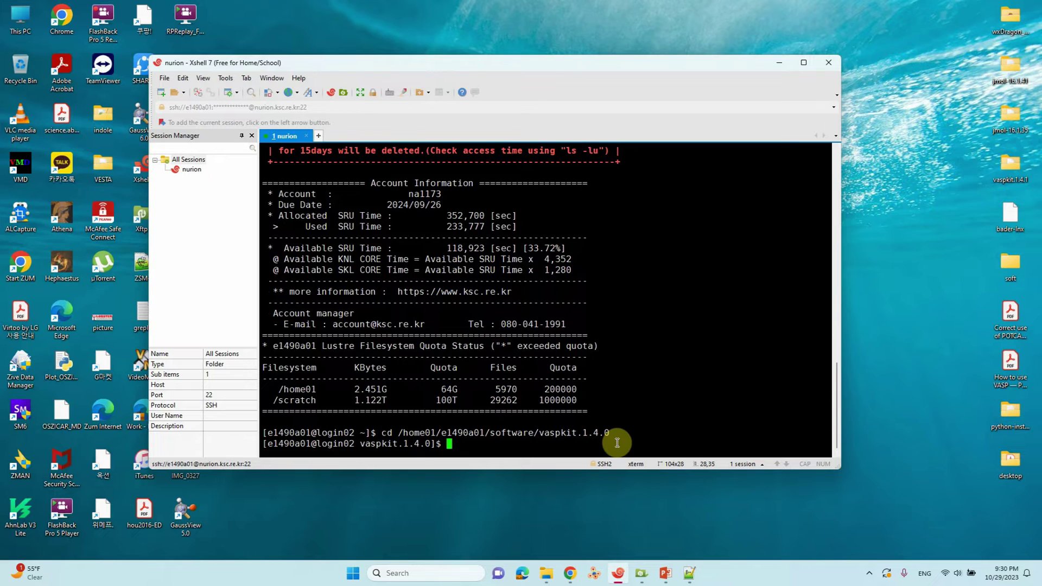
Step: Run cp -f how_to_set_environment_variables ~/.vaspkit from command history
{"action": "key", "text": "Up"}
{"action": "key", "text": "Up"}
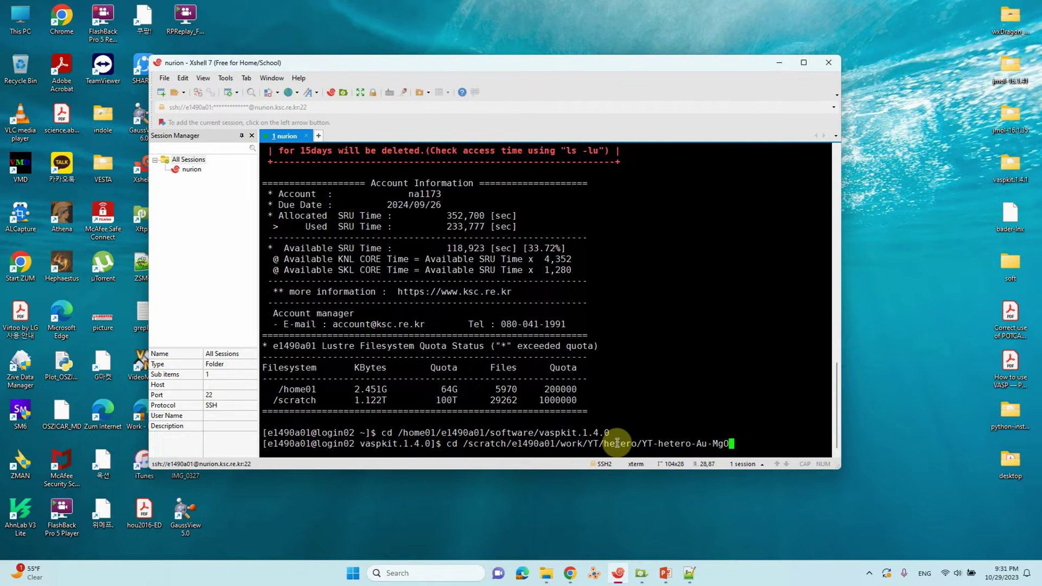
{"action": "key", "text": "Up"}
{"action": "key", "text": "Up"}
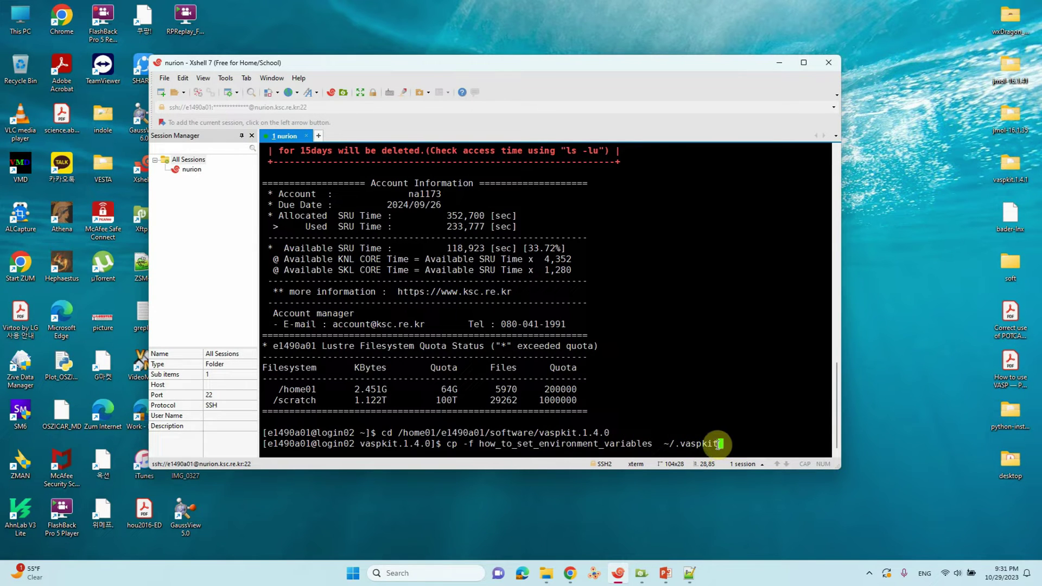
{"action": "key", "text": "Return"}
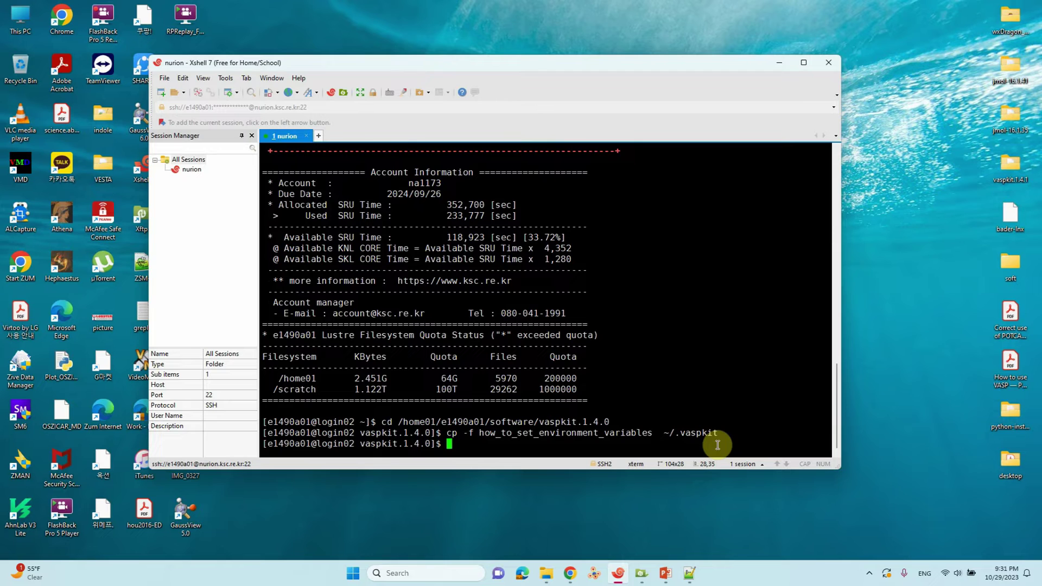
Step: List all files with ls -a, open ~/.vaspkit in vi, and choose recovery at the swap warning
{"action": "key", "text": "Up"}
{"action": "key", "text": "Up"}
{"action": "key", "text": "Up"}
{"action": "key", "text": "Up"}
{"action": "key", "text": "Up"}
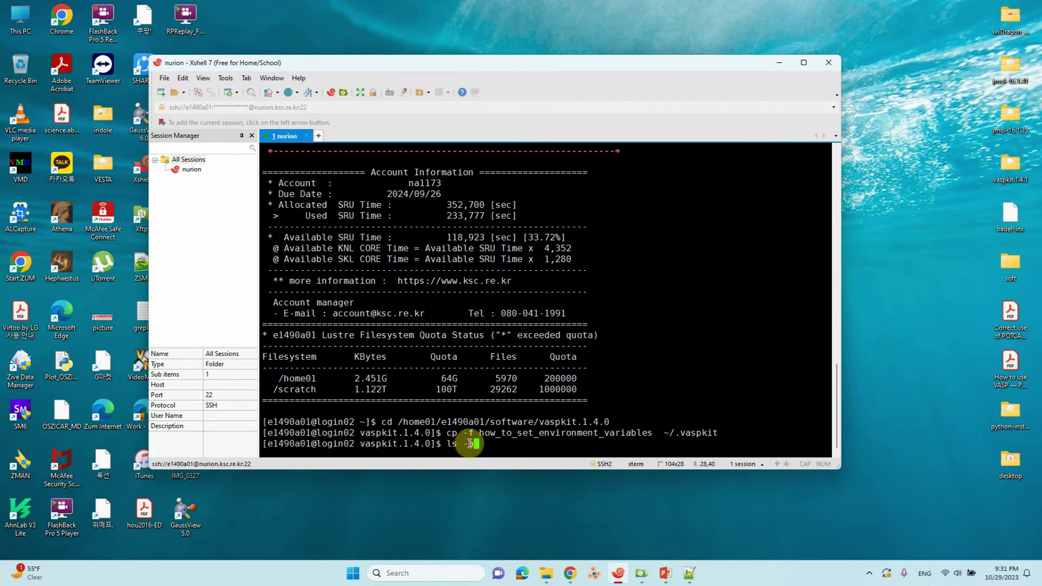
{"action": "key", "text": "Return"}
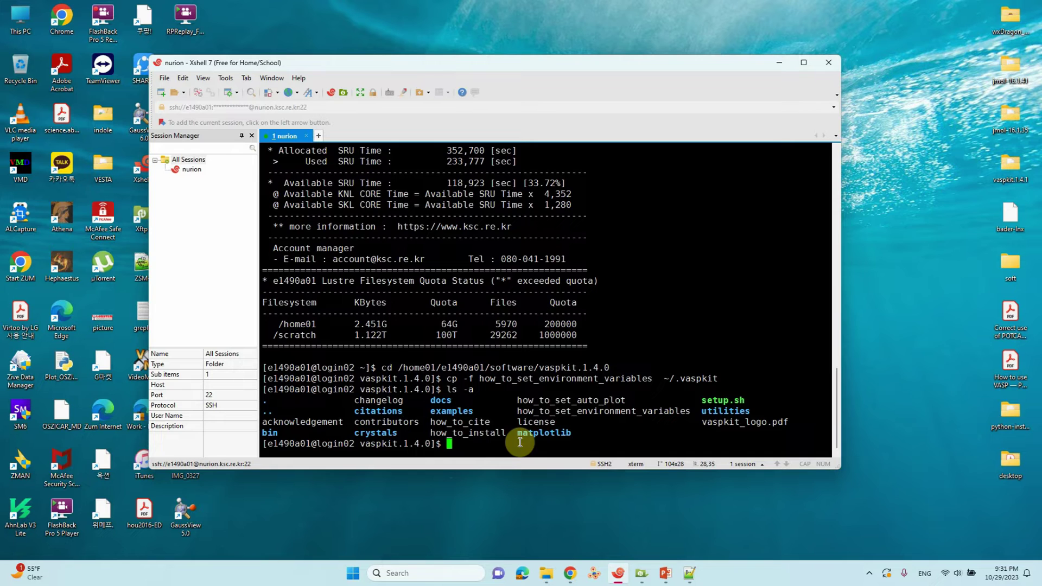
{"action": "key", "text": "Up"}
{"action": "key", "text": "Up"}
{"action": "key", "text": "Up"}
{"action": "key", "text": "Up"}
{"action": "key", "text": "Up"}
{"action": "key", "text": "Up"}
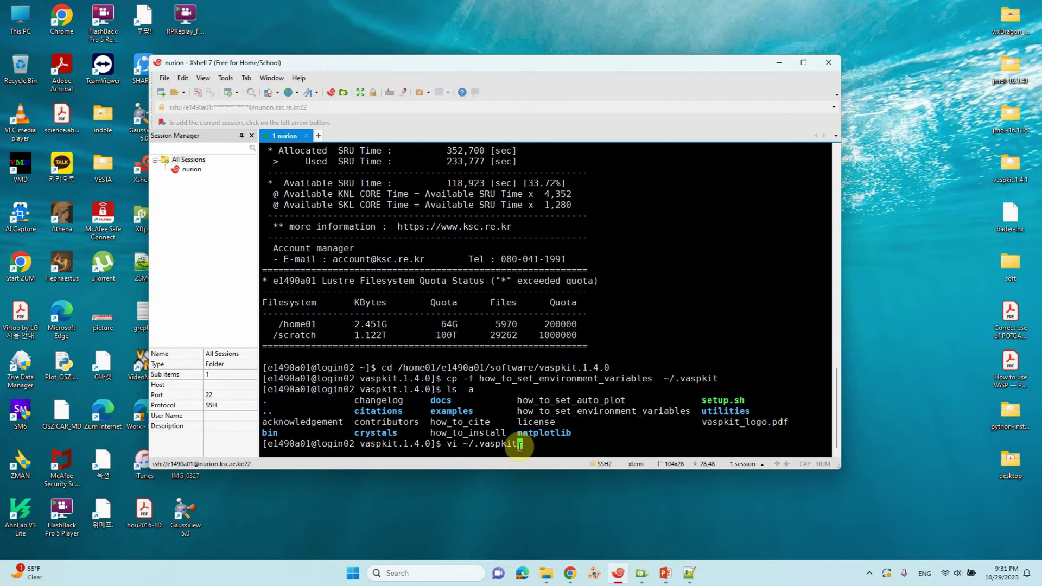
{"action": "key", "text": "Return"}
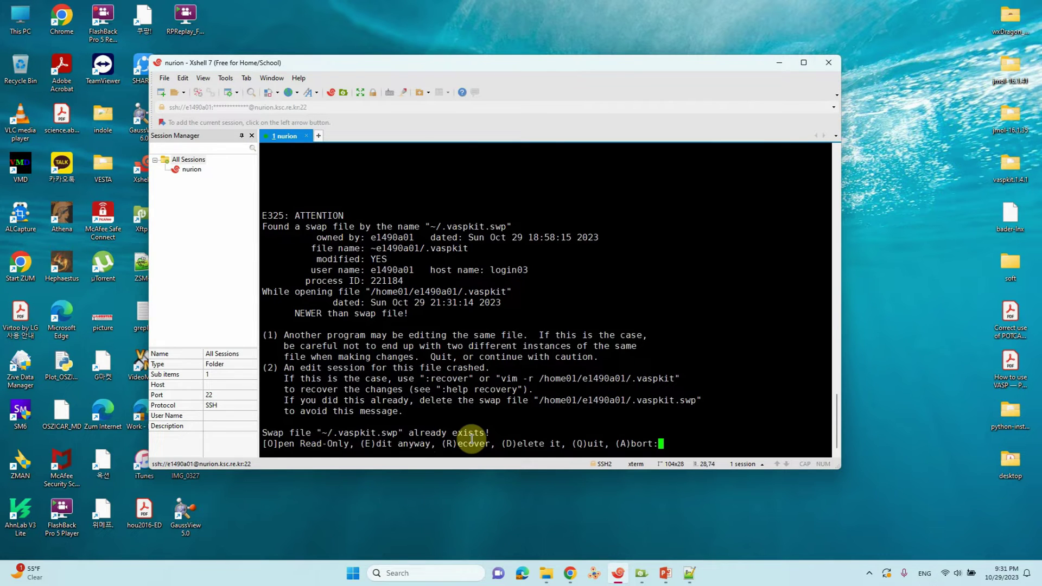
{"action": "key", "text": "r"}
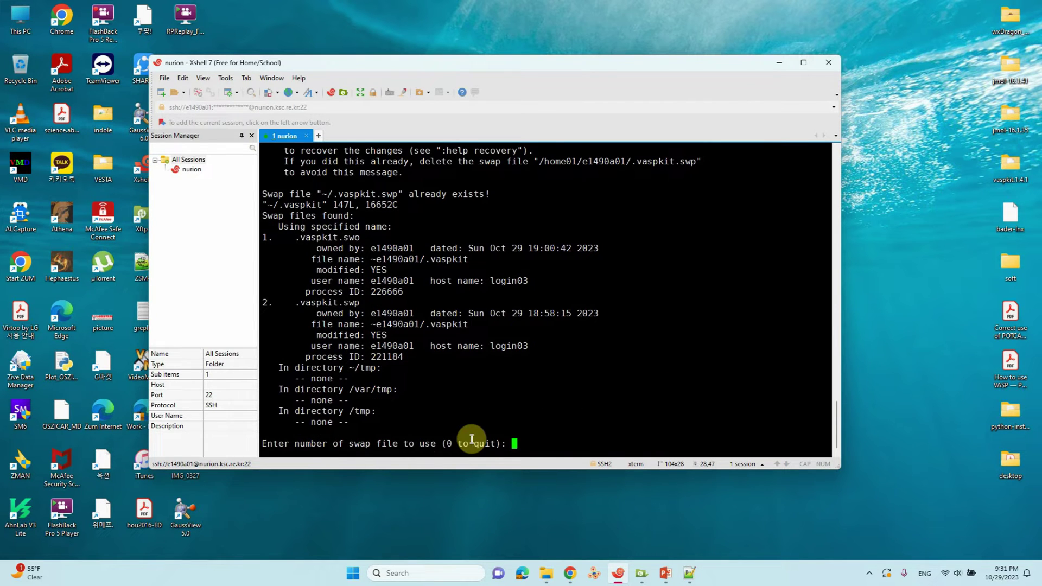
Step: Answer the swap-file prompt with 0 to open ~/.vaspkit, and maximize the Xshell window
{"action": "type", "text": "0"}
{"action": "key", "text": "Return"}
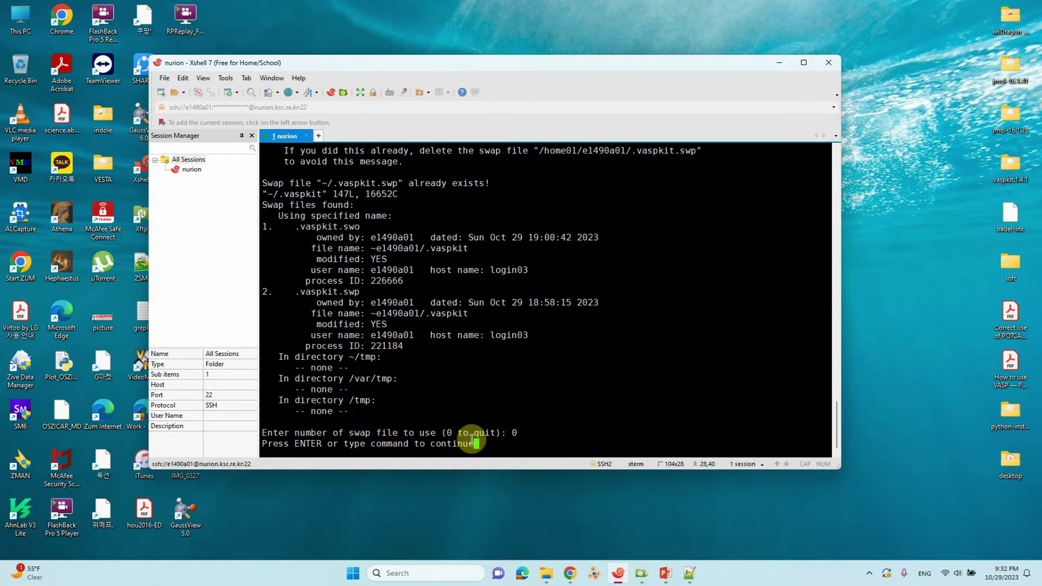
{"action": "key", "text": "Return"}
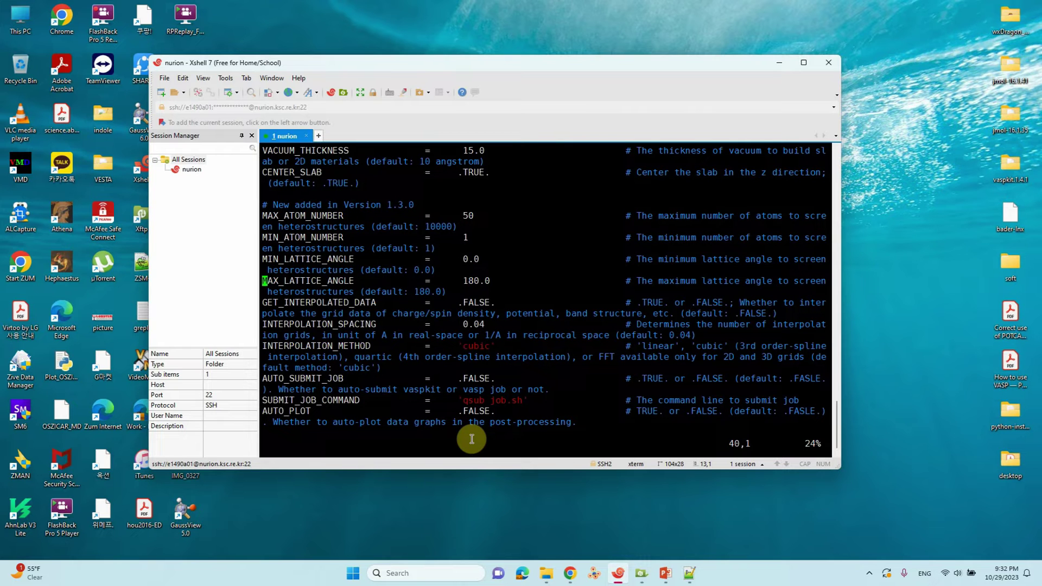
{"action": "left_click", "coordinate": [804, 62]}
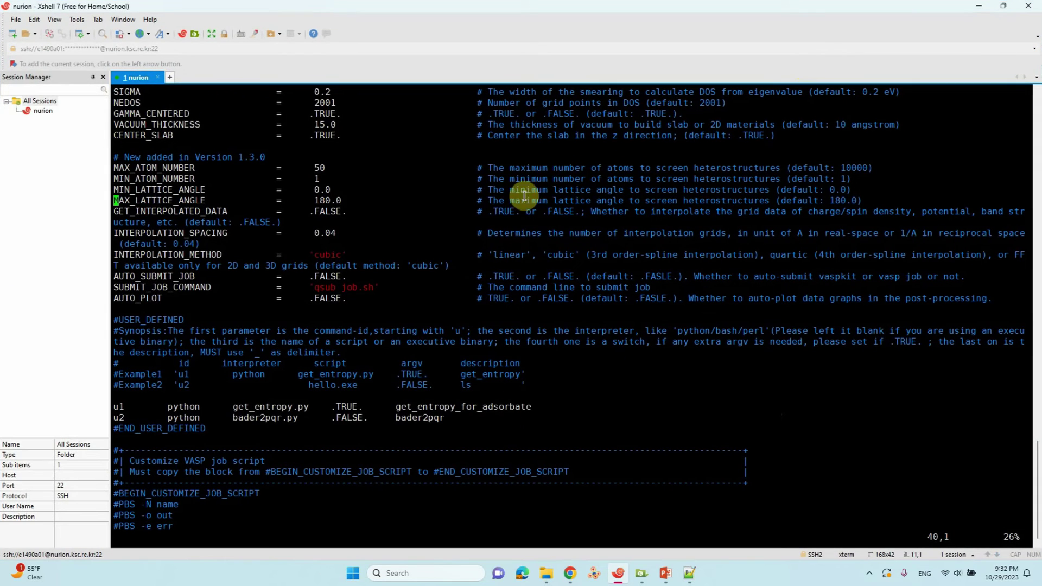
Step: Put the vi cursor on the MAX_ATOM_NUMBER 50 line and bring up VESTA
{"action": "scroll", "coordinate": [424, 262], "scroll_direction": "down", "scroll_amount": 5}
{"action": "scroll", "coordinate": [423, 264], "scroll_direction": "up", "scroll_amount": 4}
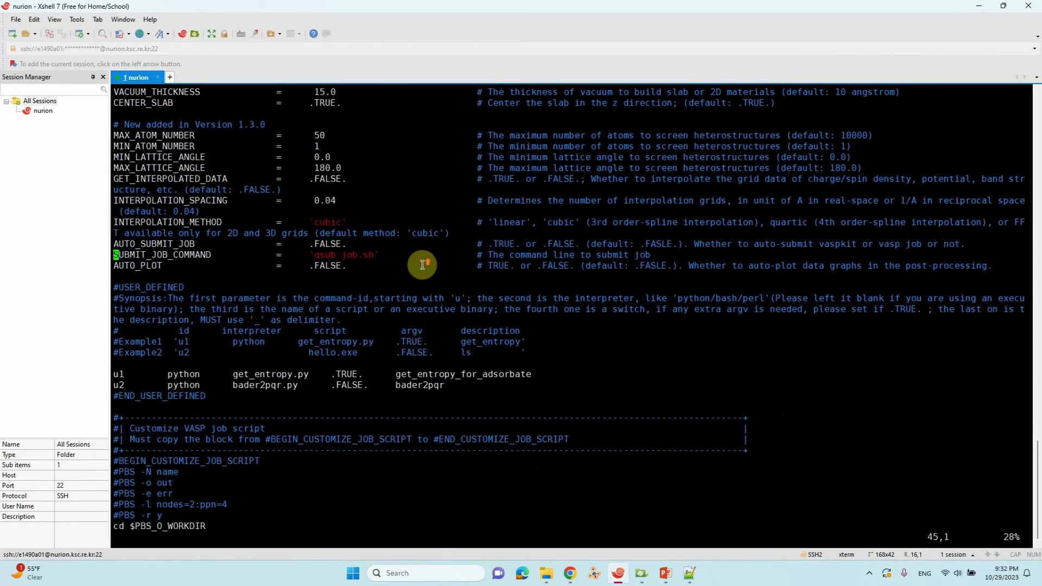
{"action": "scroll", "coordinate": [423, 265], "scroll_direction": "up", "scroll_amount": 2}
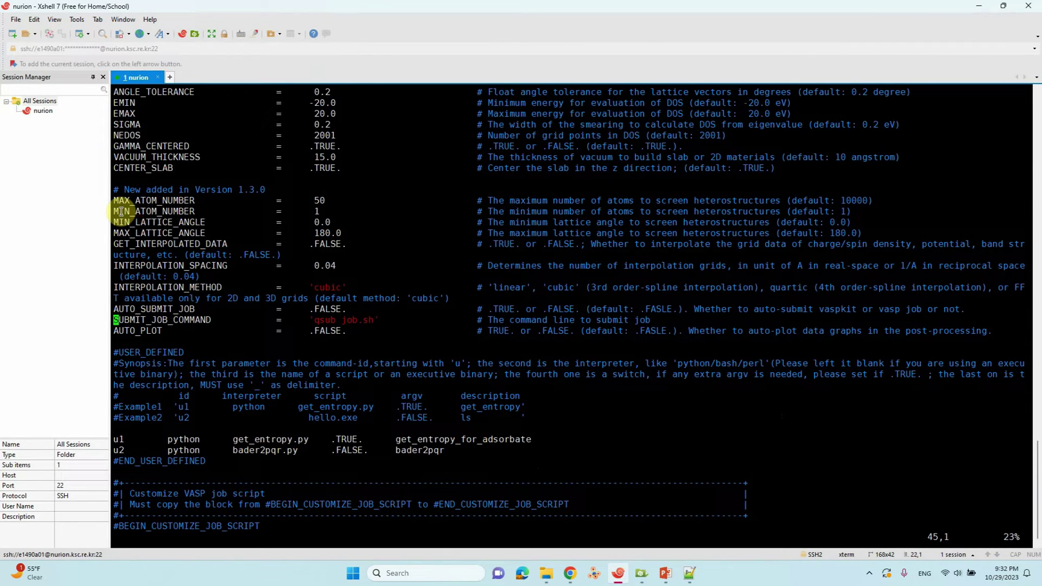
{"action": "key", "text": "Up"}
{"action": "key", "text": "Up"}
{"action": "key", "text": "Up"}
{"action": "key", "text": "Up"}
{"action": "key", "text": "Up"}
{"action": "key", "text": "Up"}
{"action": "key", "text": "Up"}
{"action": "key", "text": "Up"}
{"action": "key", "text": "Up"}
{"action": "key", "text": "Down"}
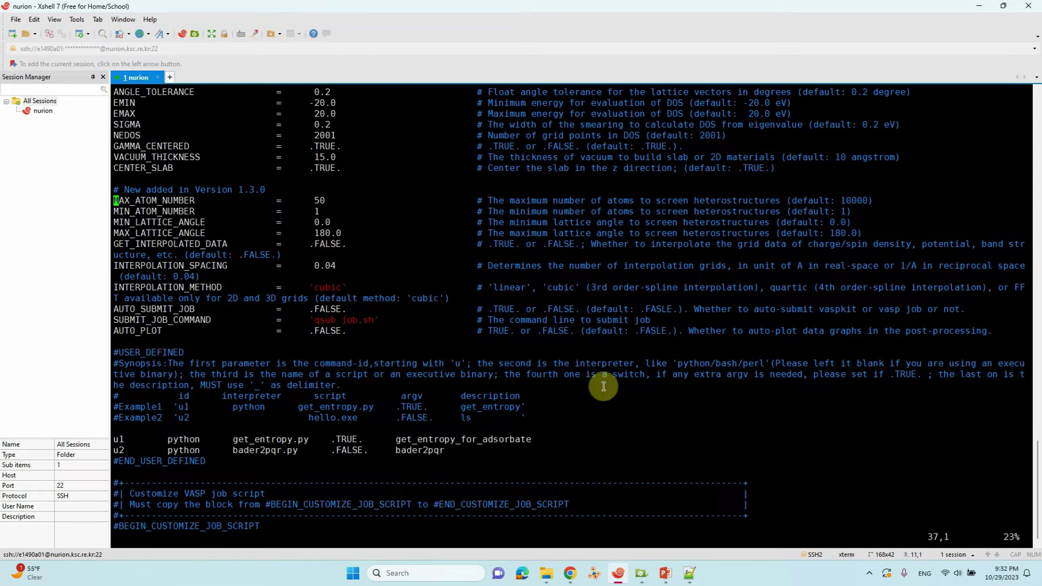
{"action": "left_click", "coordinate": [595, 578]}
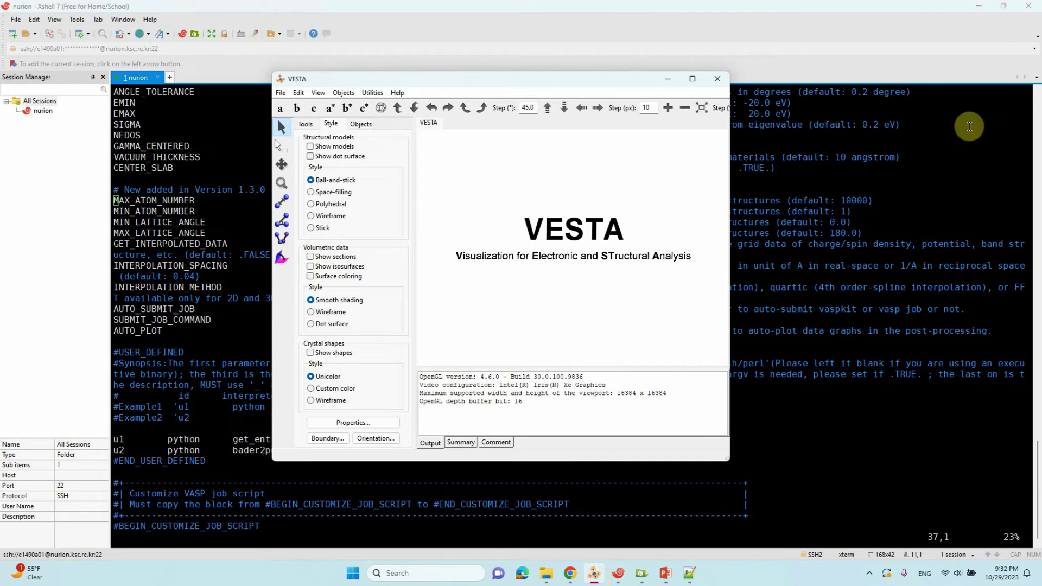
Step: Navigate File Explorer to the Hetro-Structure Files folder and select POSCAR1
{"action": "left_click", "coordinate": [978, 5]}
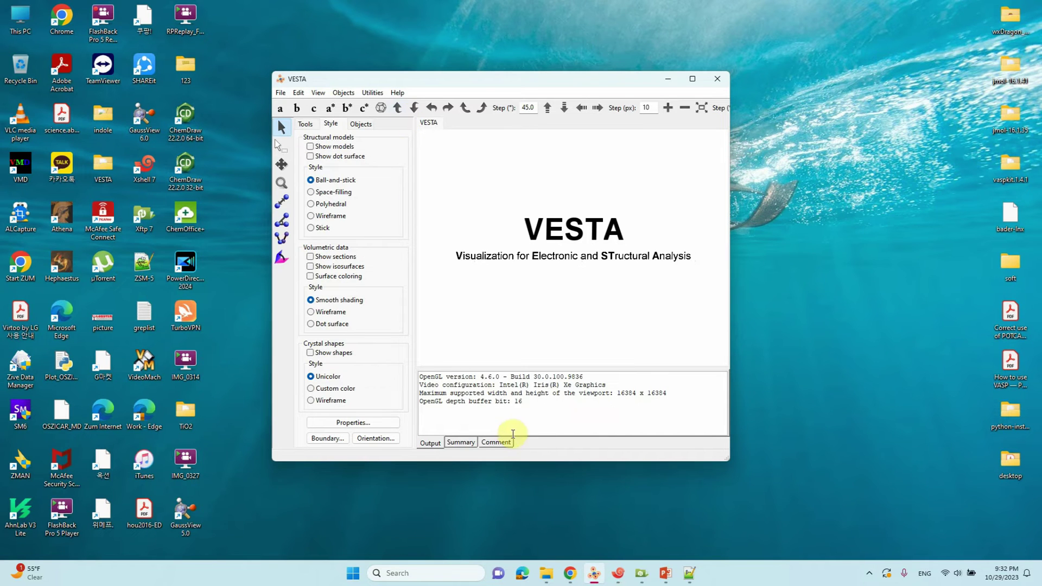
{"action": "left_click", "coordinate": [546, 573]}
{"action": "left_click", "coordinate": [570, 530]}
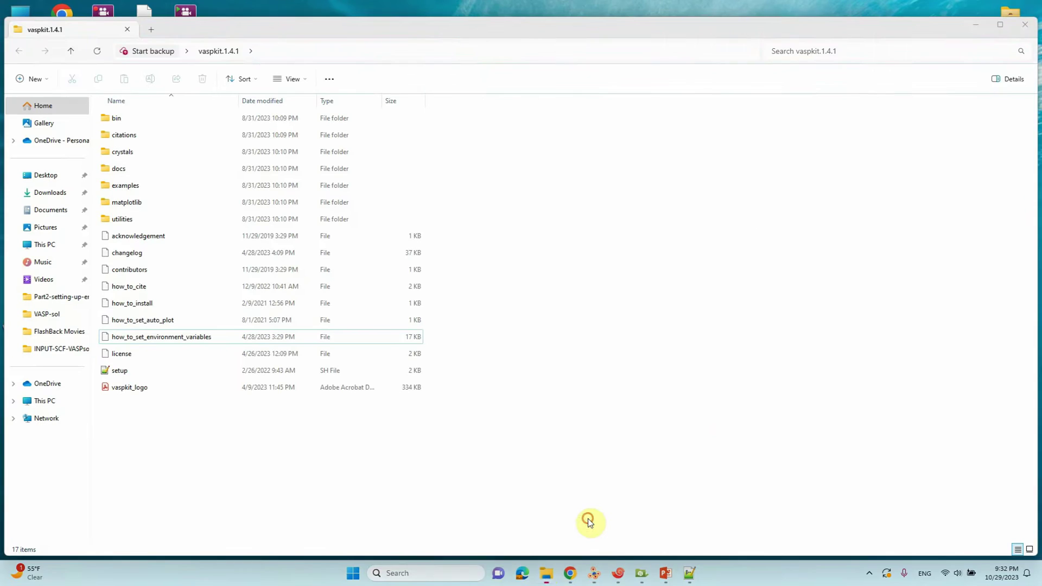
{"action": "mouse_move", "coordinate": [570, 574]}
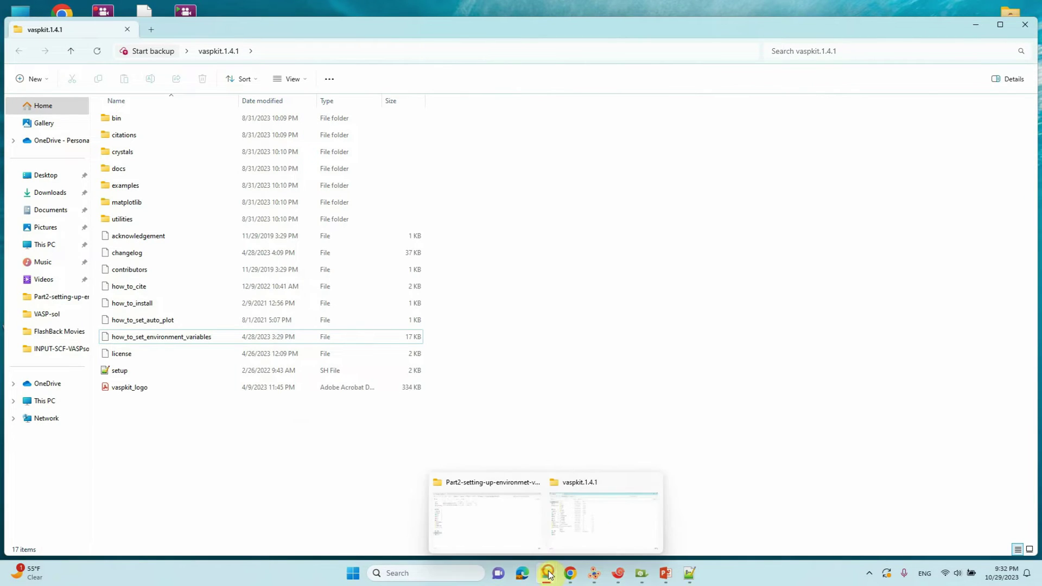
{"action": "left_click", "coordinate": [503, 524]}
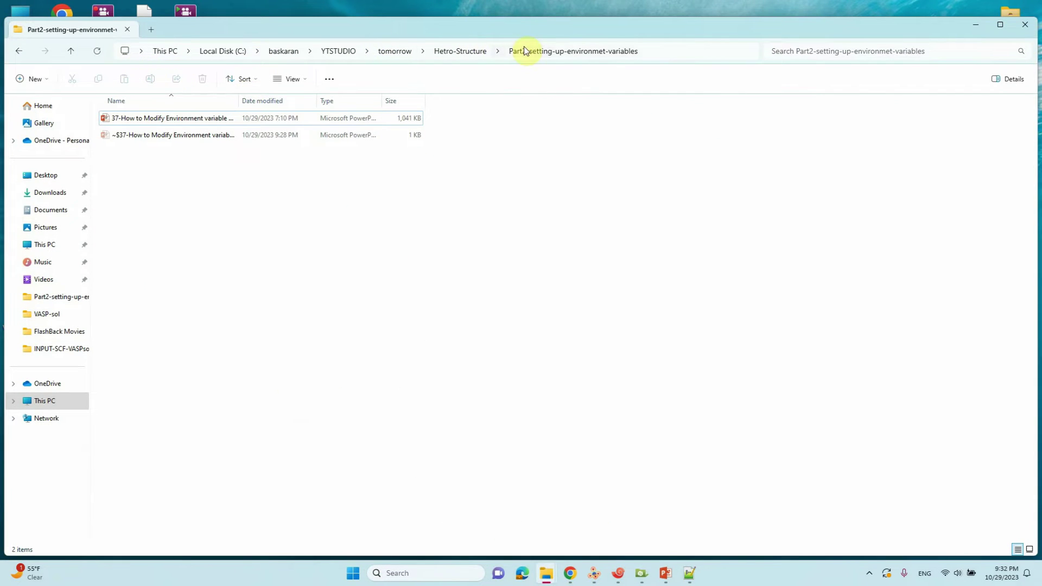
{"action": "left_click", "coordinate": [462, 51]}
{"action": "left_click", "coordinate": [131, 118]}
{"action": "double_click", "coordinate": [132, 118]}
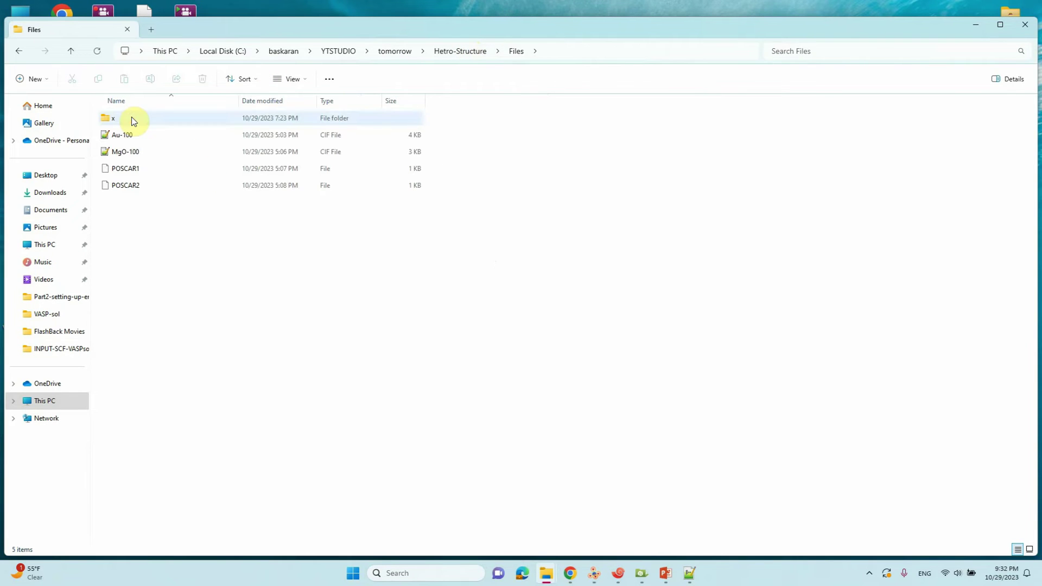
{"action": "left_click", "coordinate": [132, 169]}
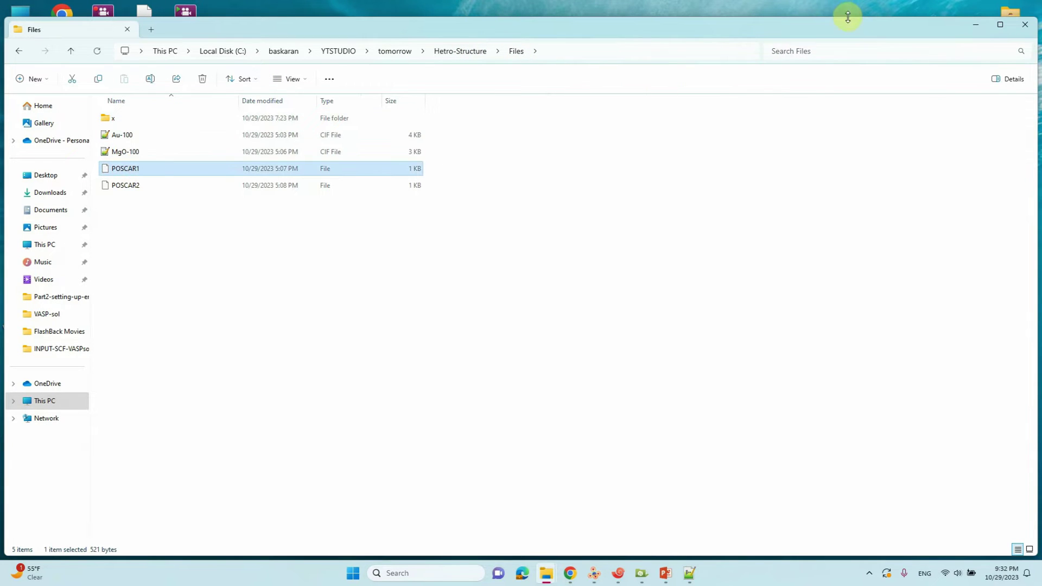
Step: Arrange the Files window beside VESTA and drag POSCAR1 in to load its 18-atom structure
{"action": "left_click_drag", "start_coordinate": [831, 30], "coordinate": [496, 70]}
{"action": "left_click", "coordinate": [792, 46]}
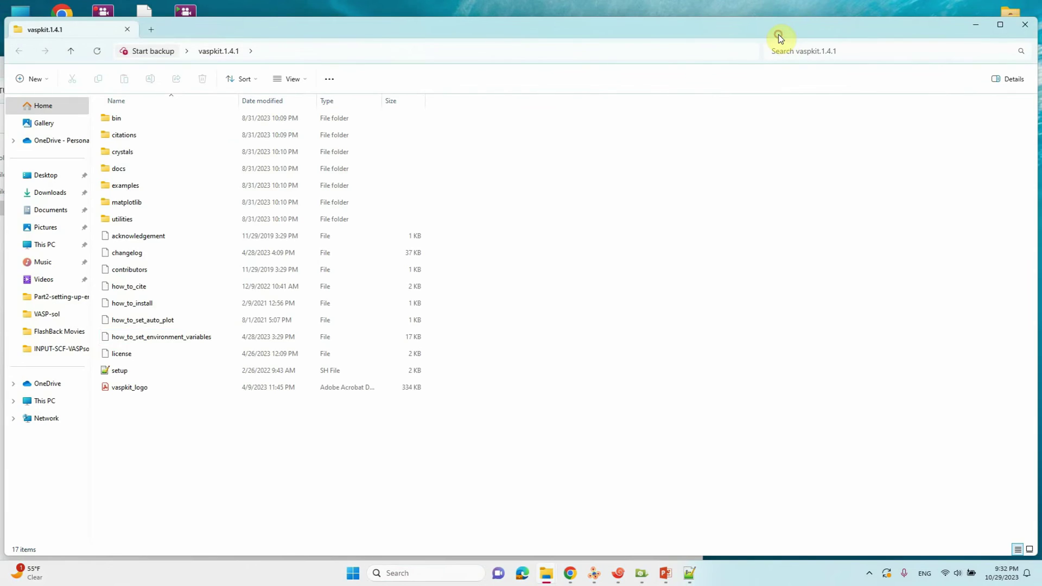
{"action": "left_click", "coordinate": [1002, 21]}
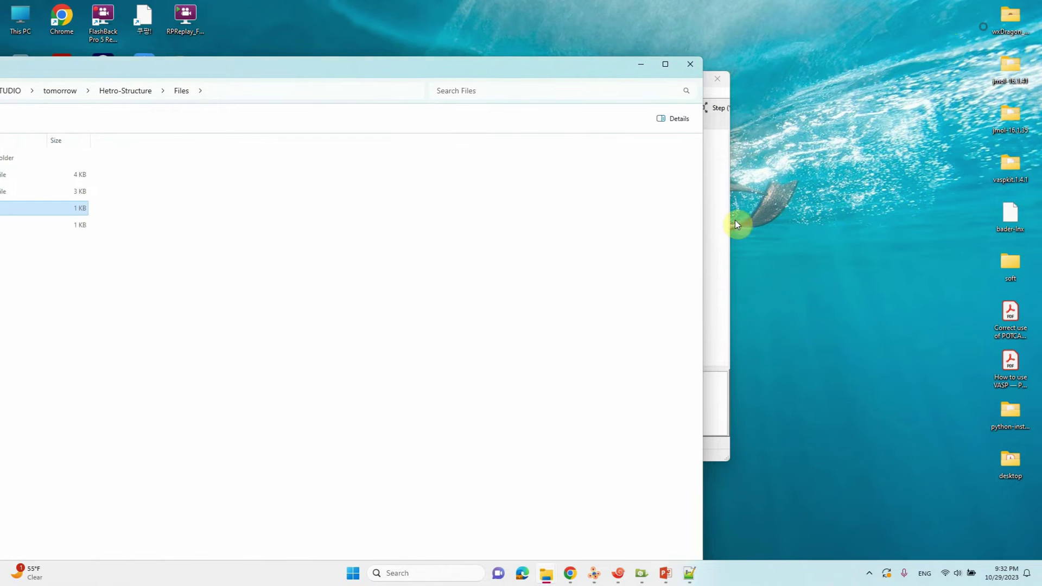
{"action": "left_click", "coordinate": [595, 573]}
{"action": "left_click_drag", "start_coordinate": [456, 78], "coordinate": [682, 105]}
{"action": "left_click_drag", "start_coordinate": [386, 74], "coordinate": [511, 58]}
{"action": "left_click_drag", "start_coordinate": [828, 170], "coordinate": [496, 205]}
{"action": "left_click_drag", "start_coordinate": [207, 53], "coordinate": [421, 53]}
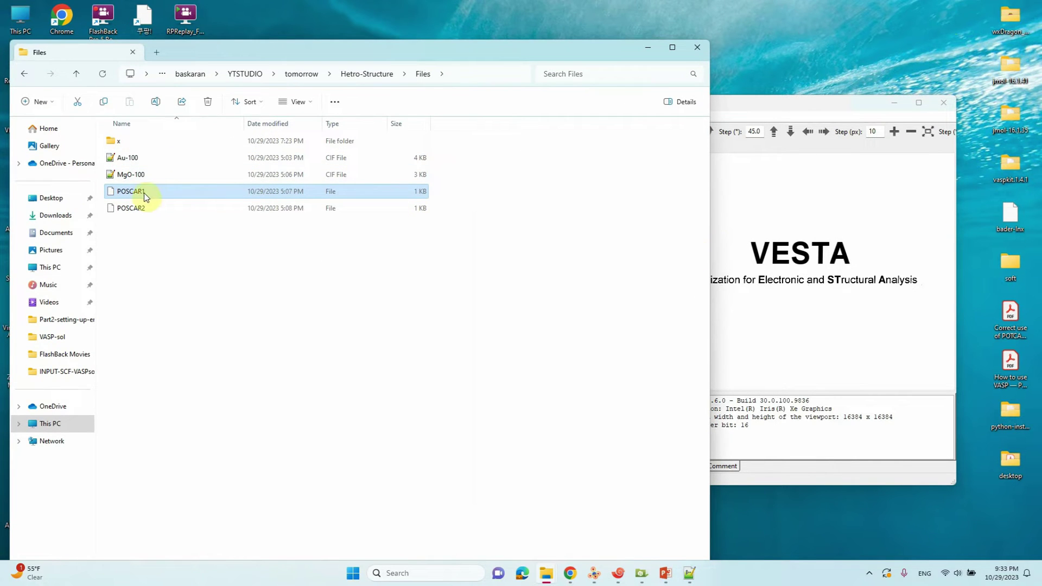
{"action": "left_click_drag", "start_coordinate": [144, 193], "coordinate": [771, 242]}
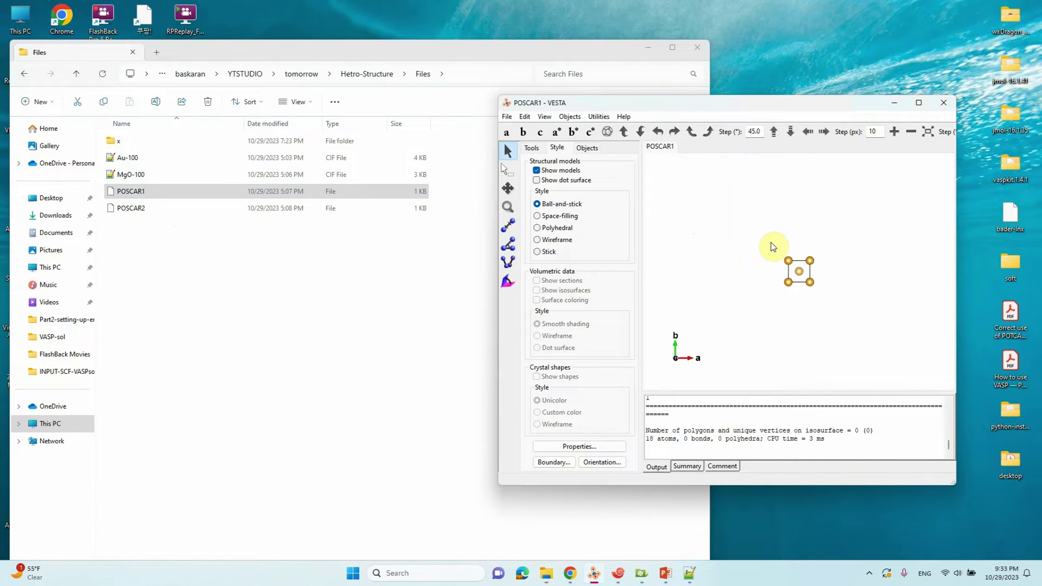
Step: Orbit POSCAR1 upright, confirm its unit cell angles are all 90° under Edit Data, then minimize VESTA
{"action": "left_click_drag", "start_coordinate": [866, 324], "coordinate": [865, 217]}
{"action": "left_click", "coordinate": [544, 117]}
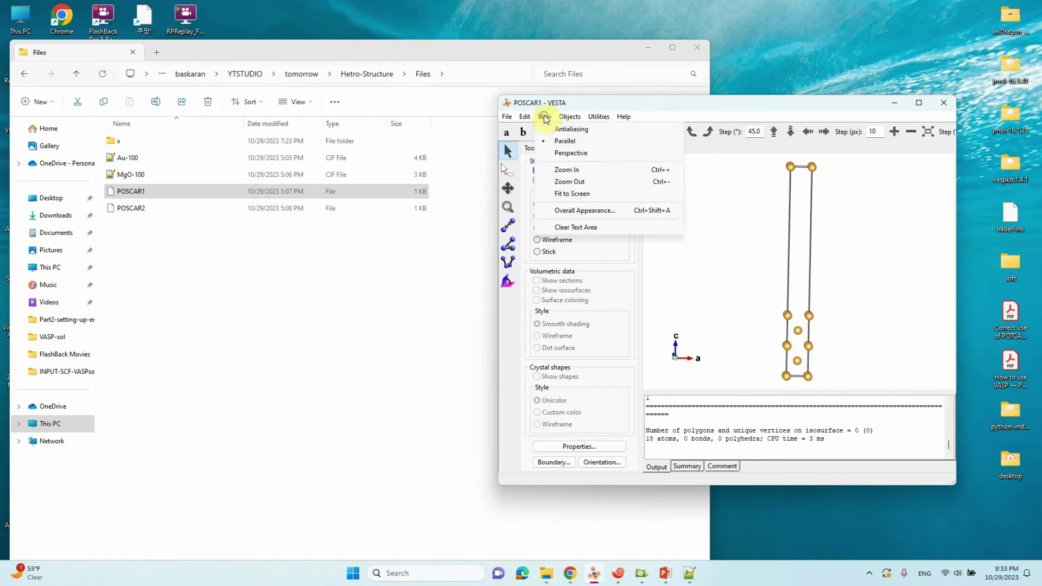
{"action": "left_click", "coordinate": [524, 117]}
{"action": "mouse_move", "coordinate": [646, 159]}
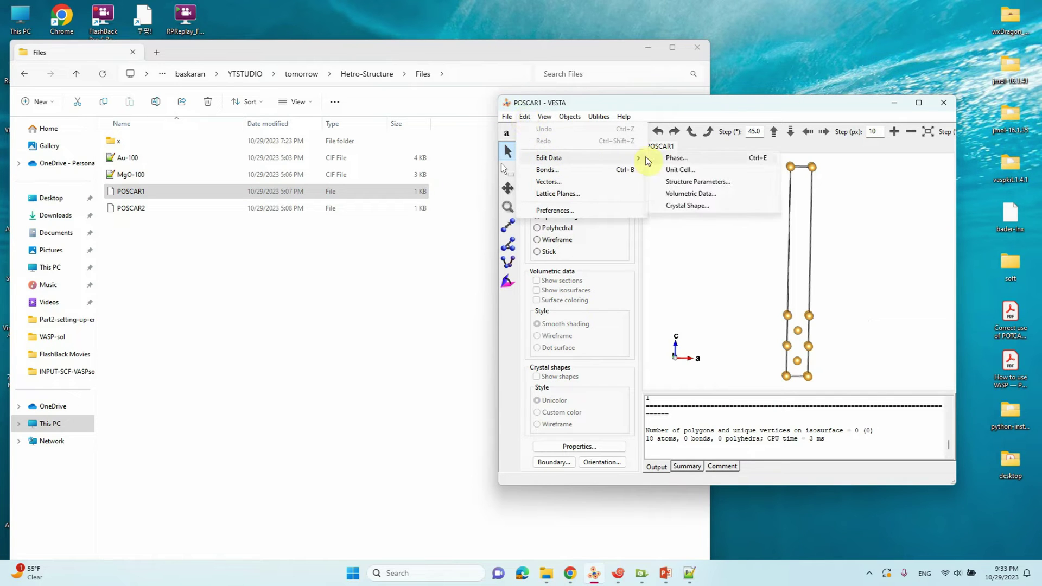
{"action": "left_click", "coordinate": [678, 168]}
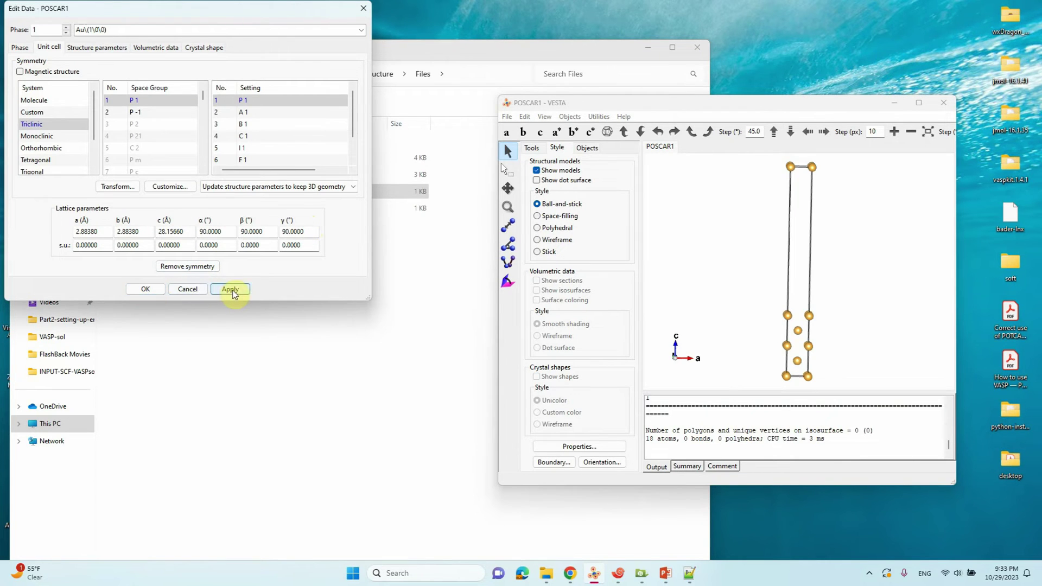
{"action": "left_click", "coordinate": [182, 290]}
{"action": "left_click", "coordinate": [895, 103]}
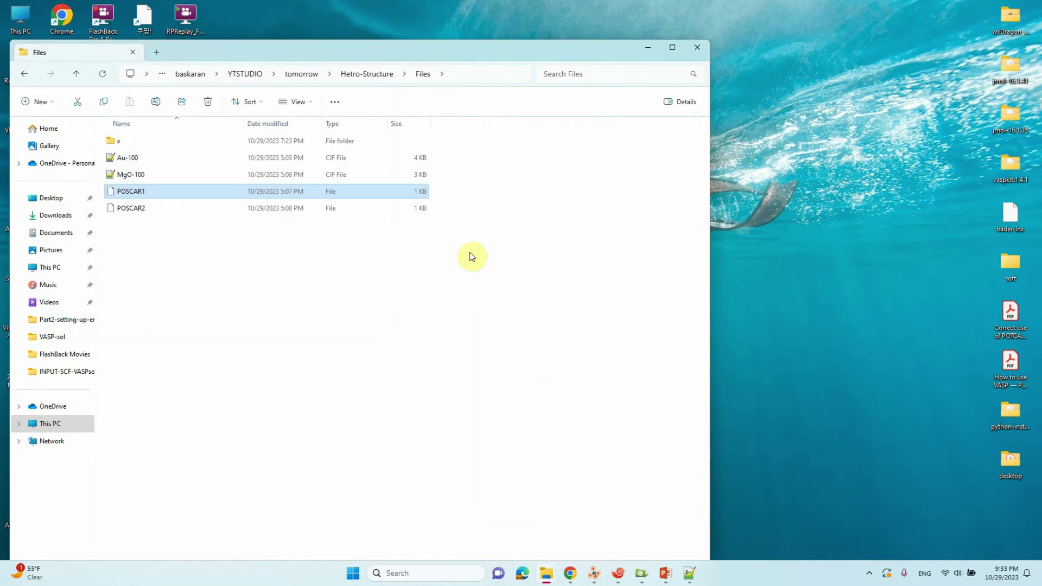
Step: In vi, change MAX_ATOM_NUMBER from 50 to 150
{"action": "left_click", "coordinate": [646, 47]}
{"action": "left_click", "coordinate": [619, 575]}
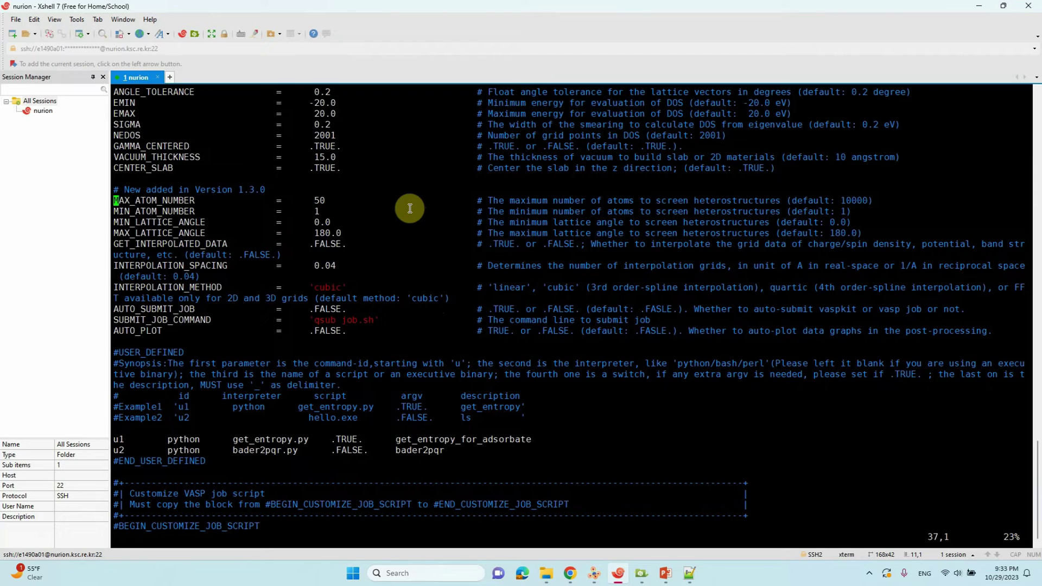
{"action": "key", "text": "Right"}
{"action": "key", "text": "Right"}
{"action": "key", "text": "Right"}
{"action": "key", "text": "Right"}
{"action": "key", "text": "Right"}
{"action": "key", "text": "Right"}
{"action": "key", "text": "Right"}
{"action": "key", "text": "Right"}
{"action": "key", "text": "Right"}
{"action": "key", "text": "Right"}
{"action": "key", "text": "Right"}
{"action": "key", "text": "Right"}
{"action": "key", "text": "Right"}
{"action": "key", "text": "Right"}
{"action": "key", "text": "Right"}
{"action": "key", "text": "Right"}
{"action": "key", "text": "Right"}
{"action": "key", "text": "Right"}
{"action": "key", "text": "Right"}
{"action": "key", "text": "Right"}
{"action": "key", "text": "Right"}
{"action": "key", "text": "Right"}
{"action": "key", "text": "Right"}
{"action": "key", "text": "i"}
{"action": "type", "text": "1"}
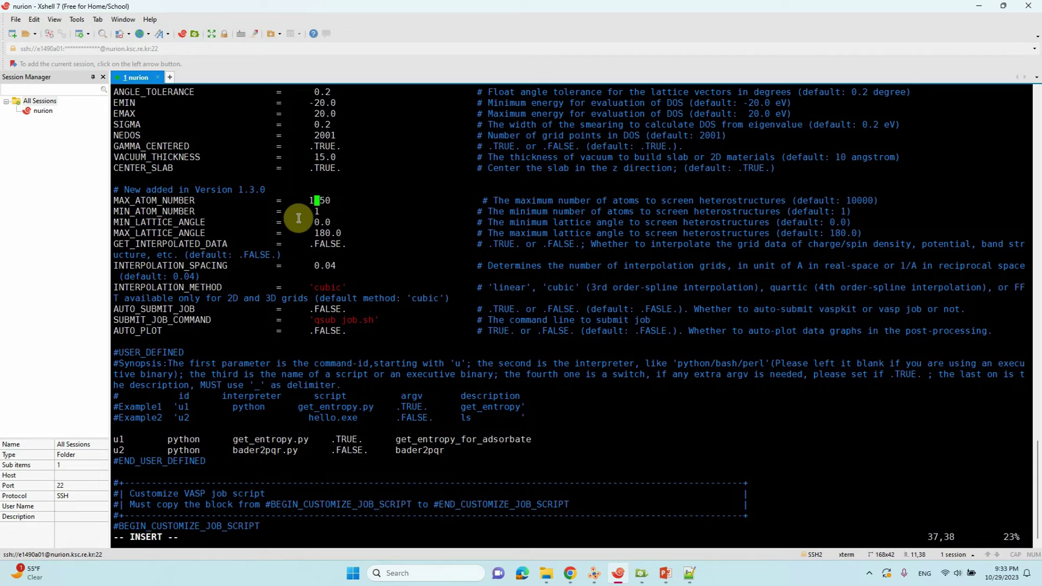
{"action": "key", "text": "Delete"}
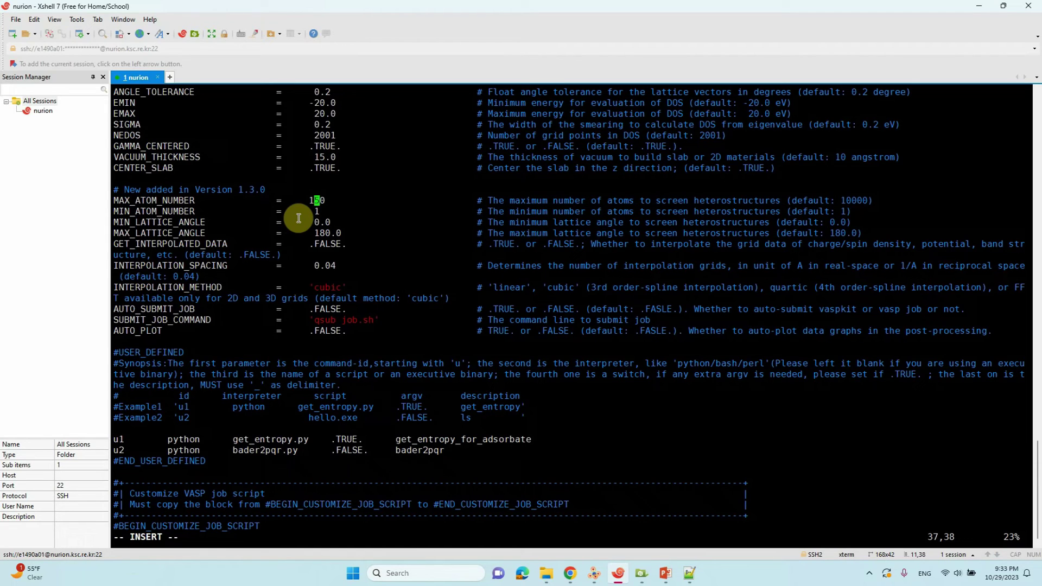
{"action": "key", "text": "Left"}
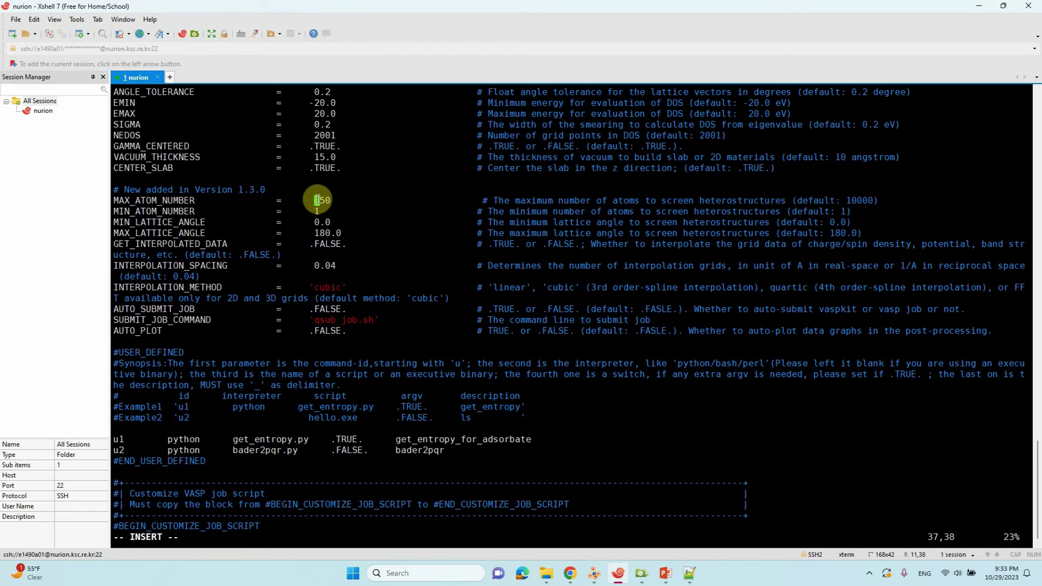
{"action": "key", "text": "Escape"}
Step: Change MIN_LATTICE_ANGLE from 0.0 to 90.0
{"action": "key", "text": "Down"}
{"action": "key", "text": "Down"}
{"action": "key", "text": "i"}
{"action": "key", "text": "Right"}
{"action": "key", "text": "Right"}
{"action": "key", "text": "Right"}
{"action": "key", "text": "Right"}
{"action": "key", "text": "BackSpace"}
{"action": "key", "text": "BackSpace"}
{"action": "key", "text": "BackSpace"}
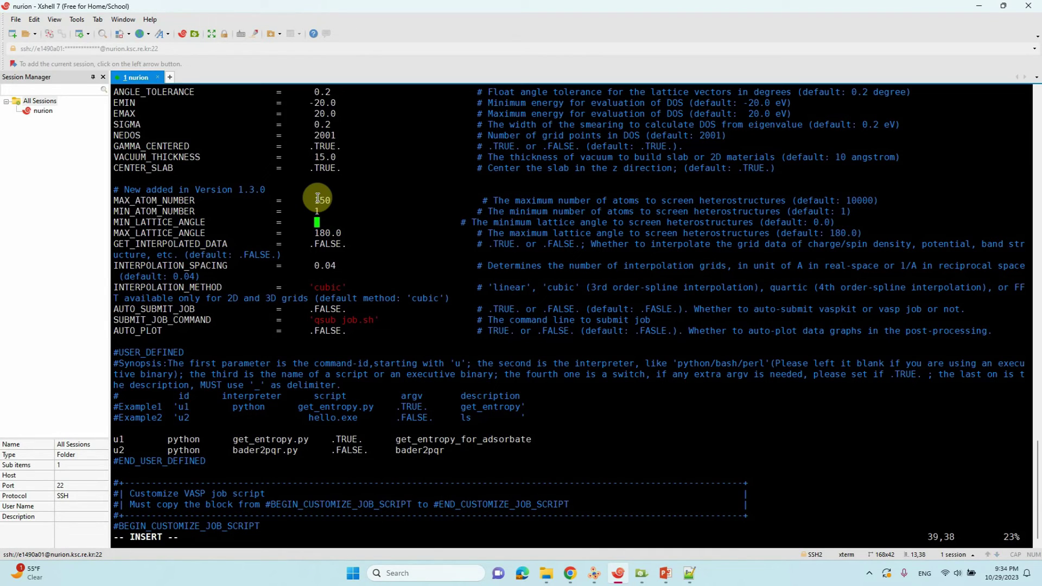
{"action": "type", "text": "90"}
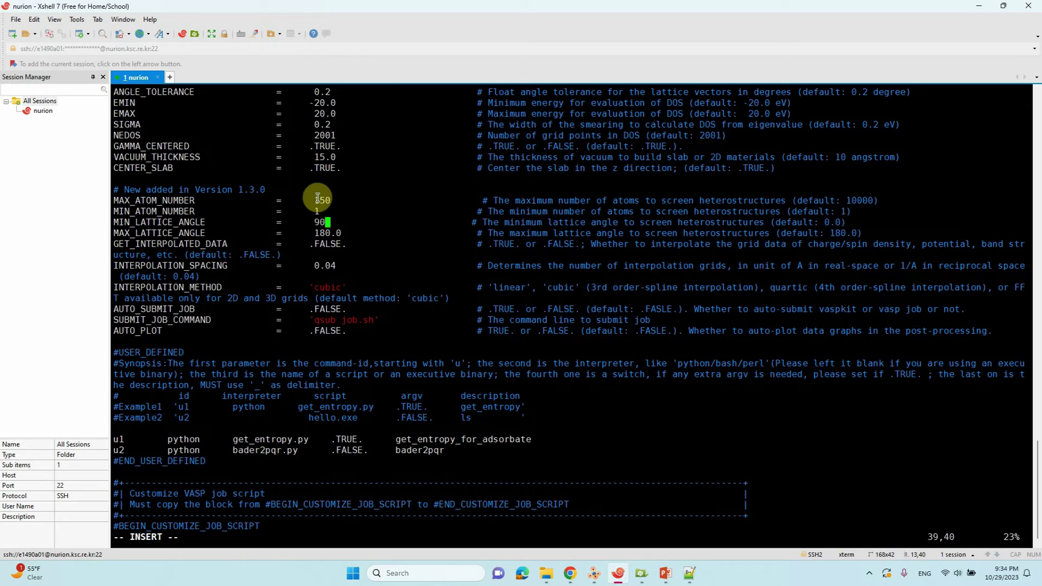
{"action": "type", "text": ".0"}
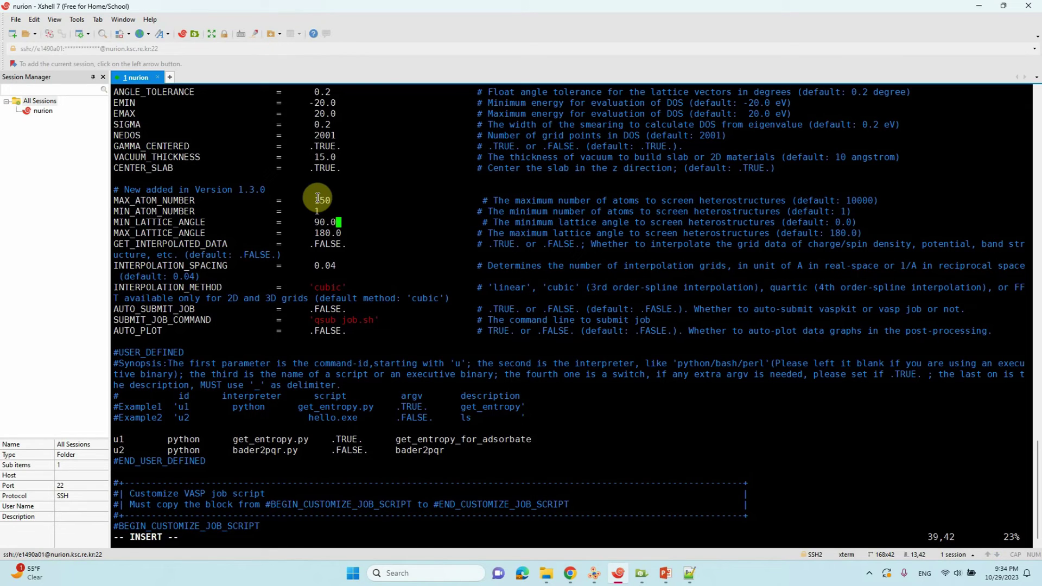
{"action": "key", "text": "Escape"}
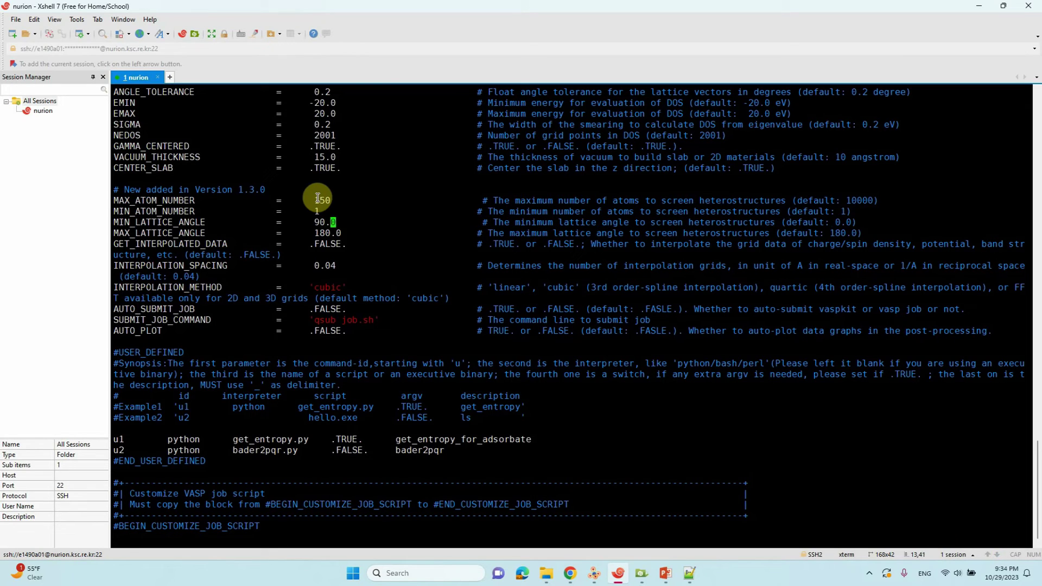
Step: Replace the MAX_LATTICE_ANGLE value 180.0 with 90.0
{"action": "key", "text": "Down"}
{"action": "key", "text": "Right"}
{"action": "key", "text": "Right"}
{"action": "key", "text": "i"}
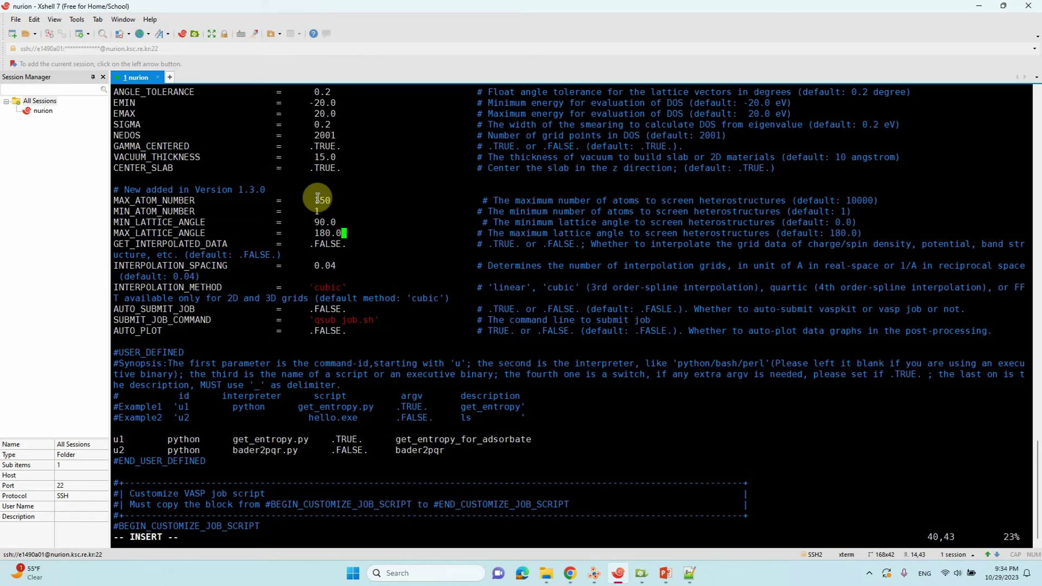
{"action": "key", "text": "BackSpace"}
{"action": "key", "text": "BackSpace"}
{"action": "key", "text": "BackSpace"}
{"action": "key", "text": "BackSpace"}
{"action": "key", "text": "BackSpace"}
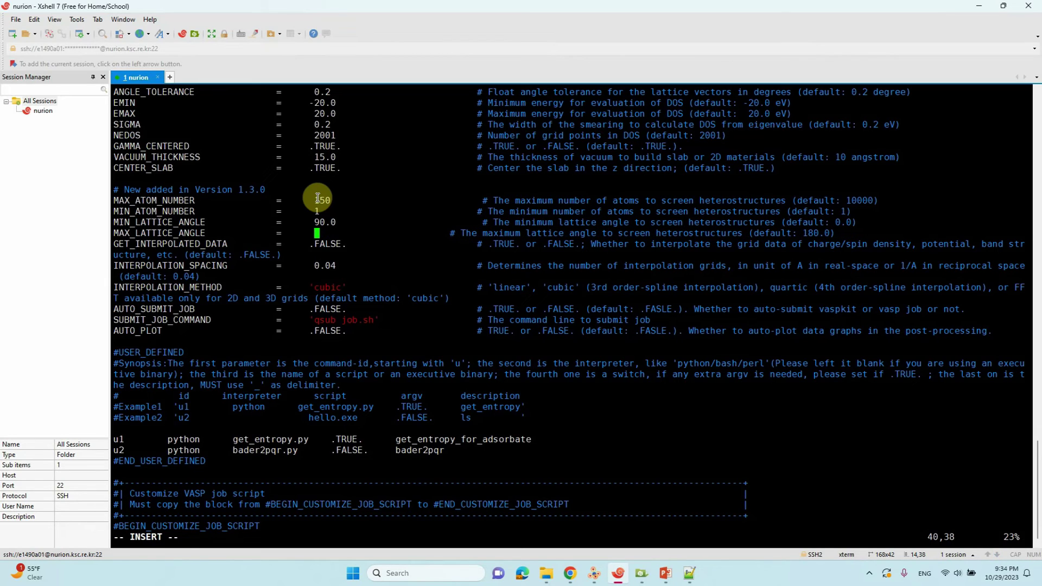
{"action": "type", "text": "90.0"}
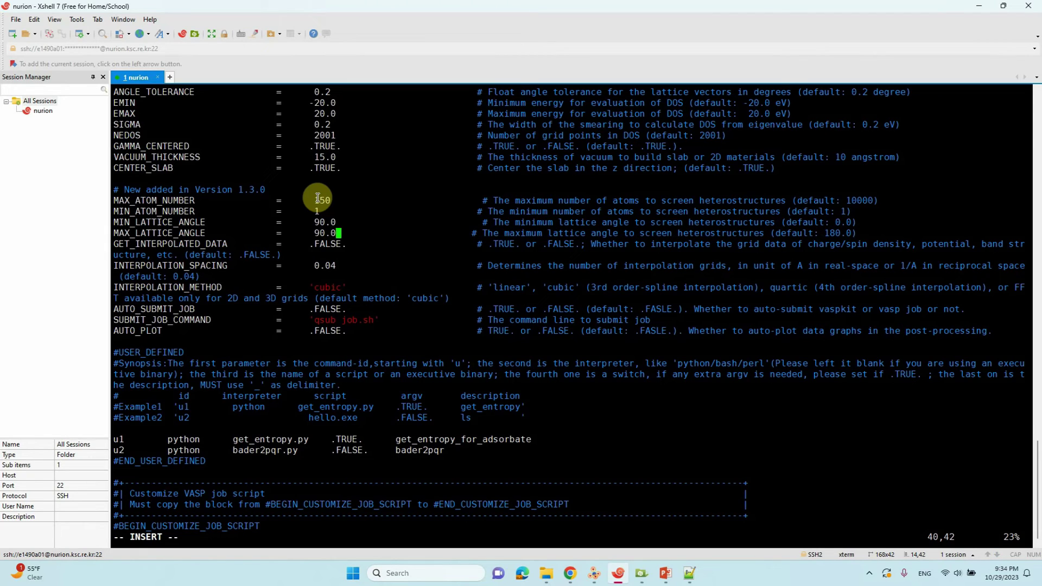
{"action": "key", "text": "Escape"}
Step: Retype the trailing dot of GET_INTERPOLATED_DATA's .FALSE., then save and quit vi with :wq
{"action": "key", "text": "j"}
{"action": "key", "text": "l"}
{"action": "key", "text": "l"}
{"action": "key", "text": "l"}
{"action": "key", "text": "i"}
{"action": "key", "text": "BackSpace"}
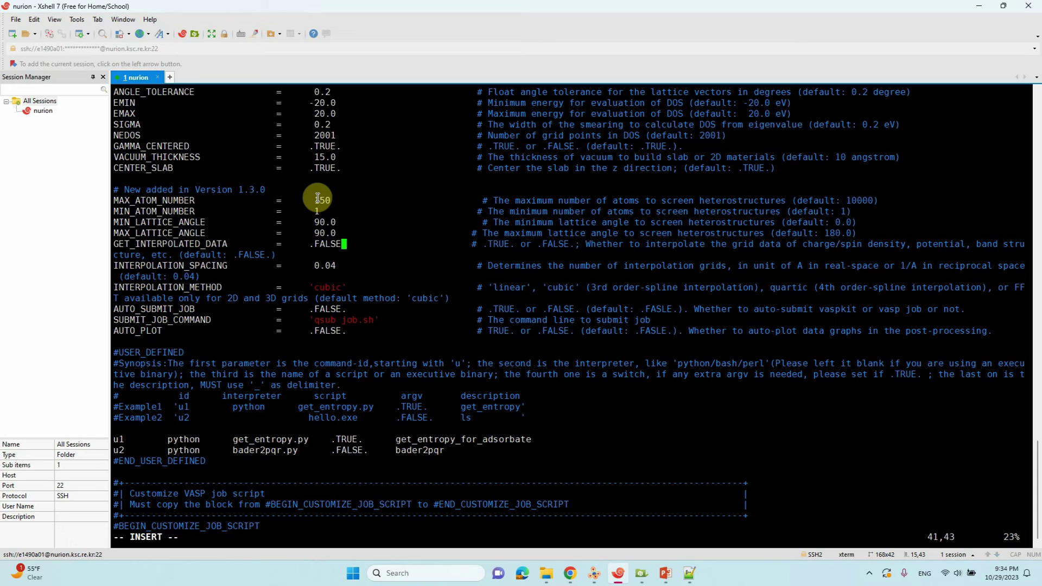
{"action": "type", "text": "."}
{"action": "key", "text": "Escape"}
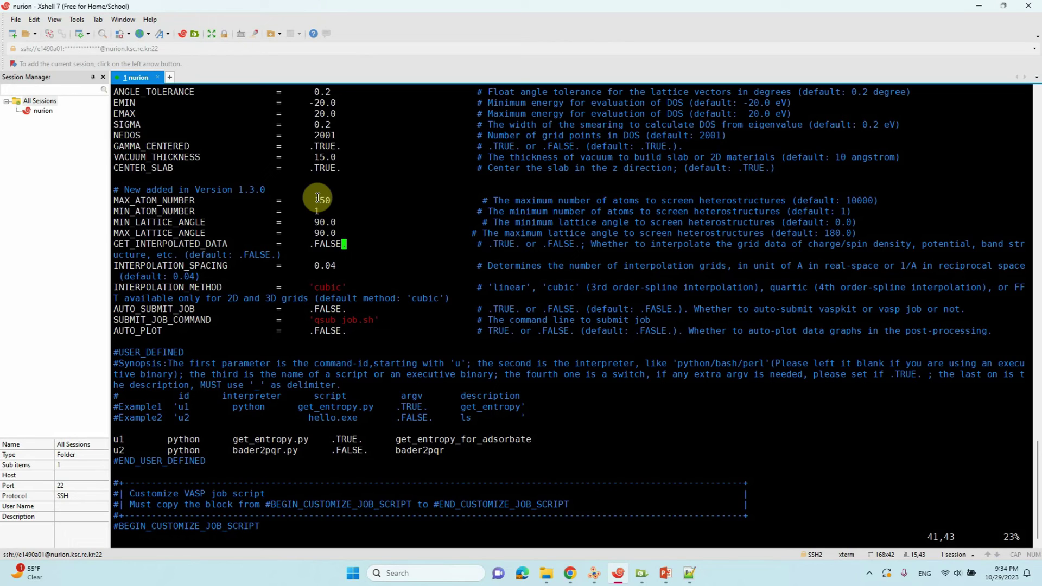
{"action": "type", "text": ":wq"}
Step: Save ~/.vaspkit with :wq and shrink the Xshell window to reveal the desktop
{"action": "key", "text": "Return"}
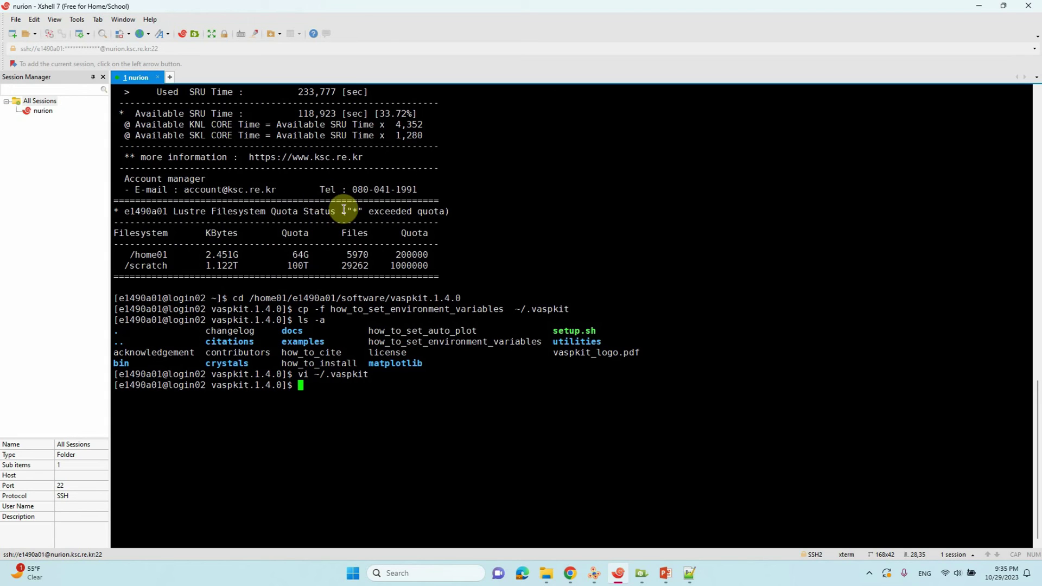
{"action": "left_click_drag", "start_coordinate": [927, 11], "coordinate": [694, 61]}
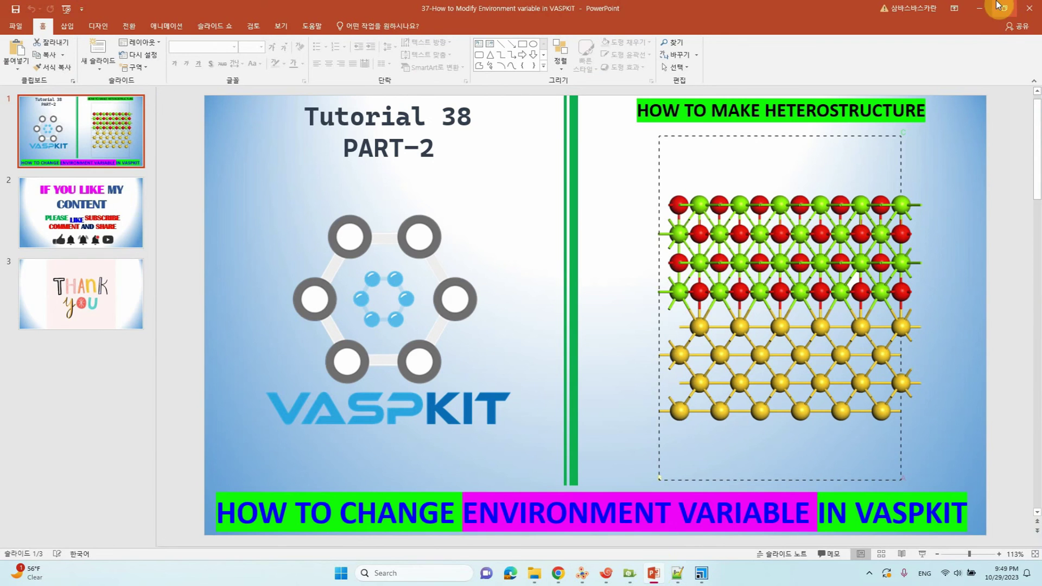
Step: Bring the PowerPoint Tutorial 38 Part-2 title slide to the front
{"action": "left_click", "coordinate": [980, 8]}
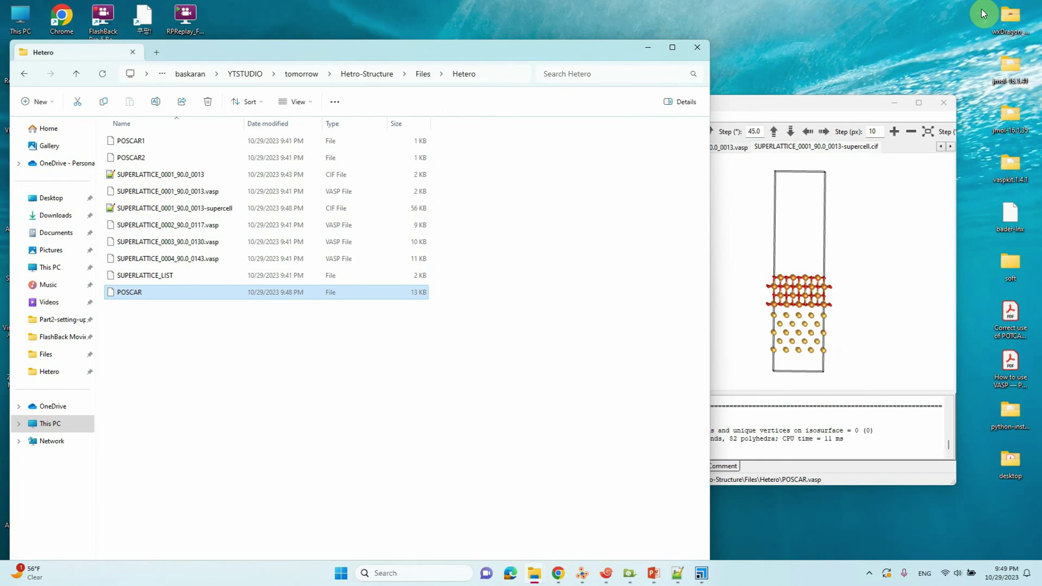
{"action": "left_click", "coordinate": [654, 574]}
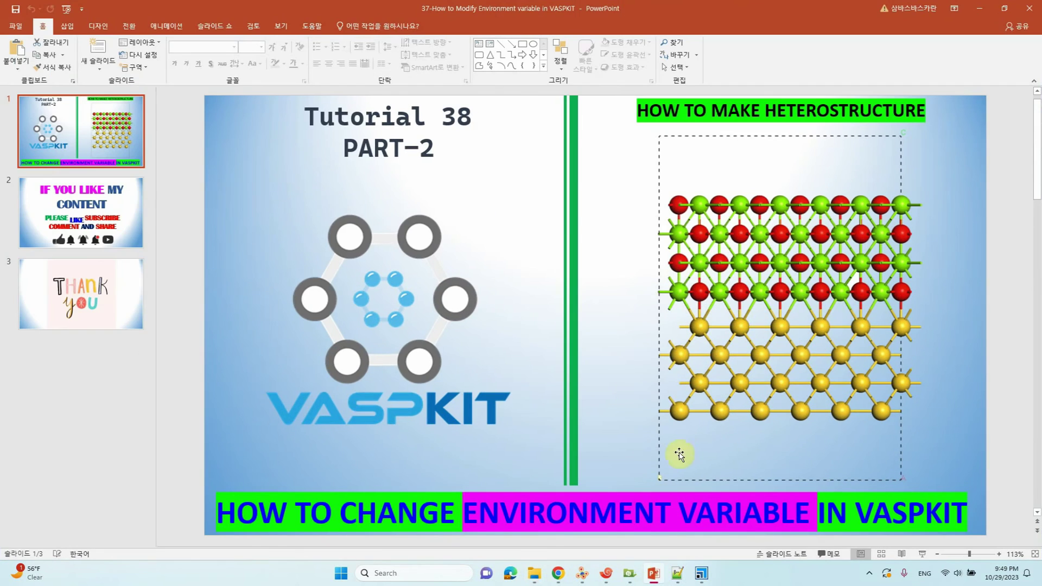
Step: Advance to slide 2 of 3, the 'If you like my content' subscribe slide
{"action": "key", "text": "Page_Down"}
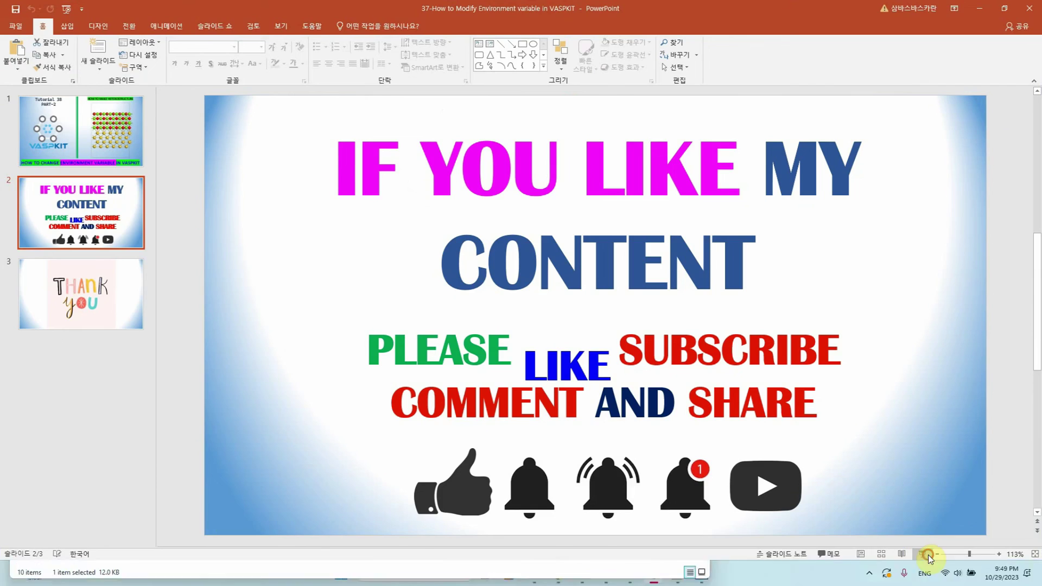